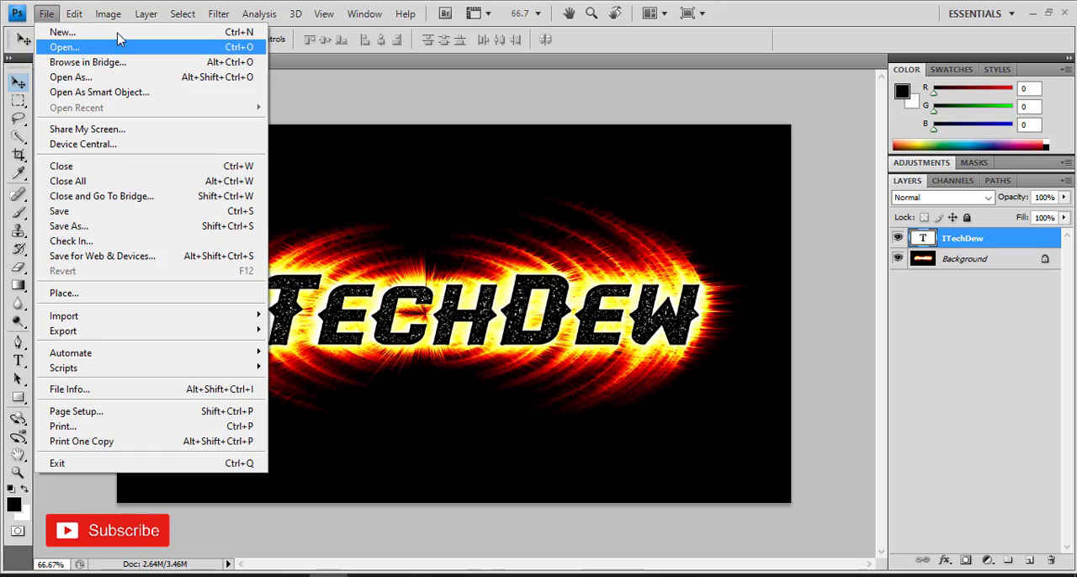
# Step: Create a new 1280 × 720 pixel document at 72 pixels/inch with a white background
pyautogui.moveTo(47, 14)
pyautogui.click(210, 32)
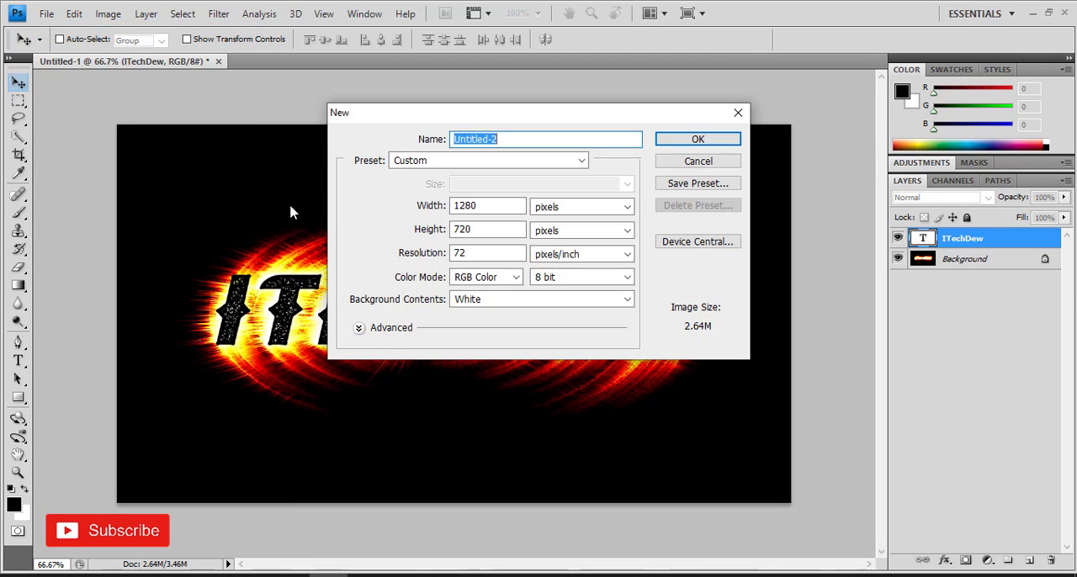
pyautogui.click(507, 203)
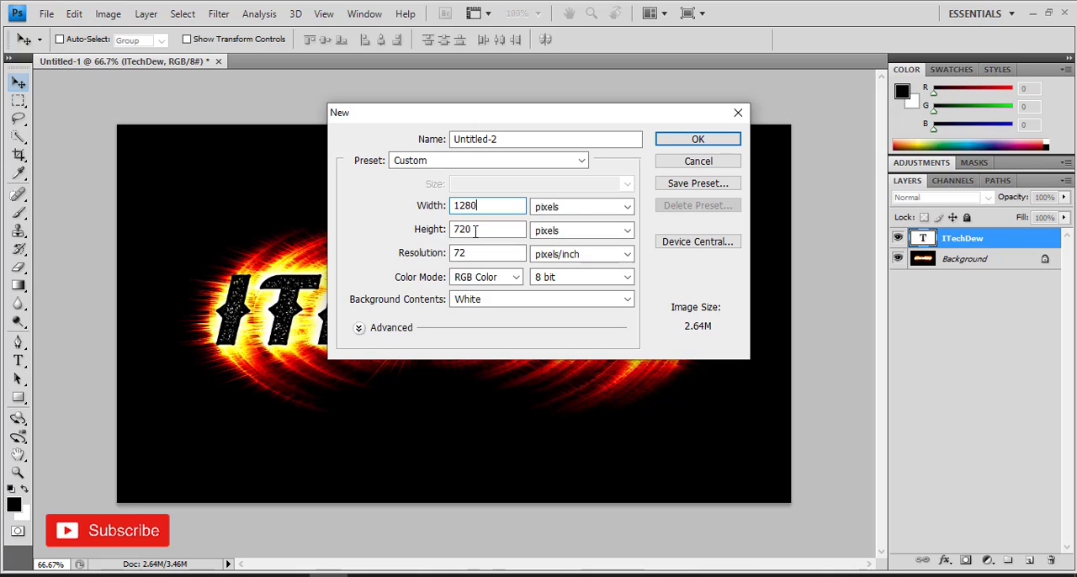
pyautogui.click(697, 140)
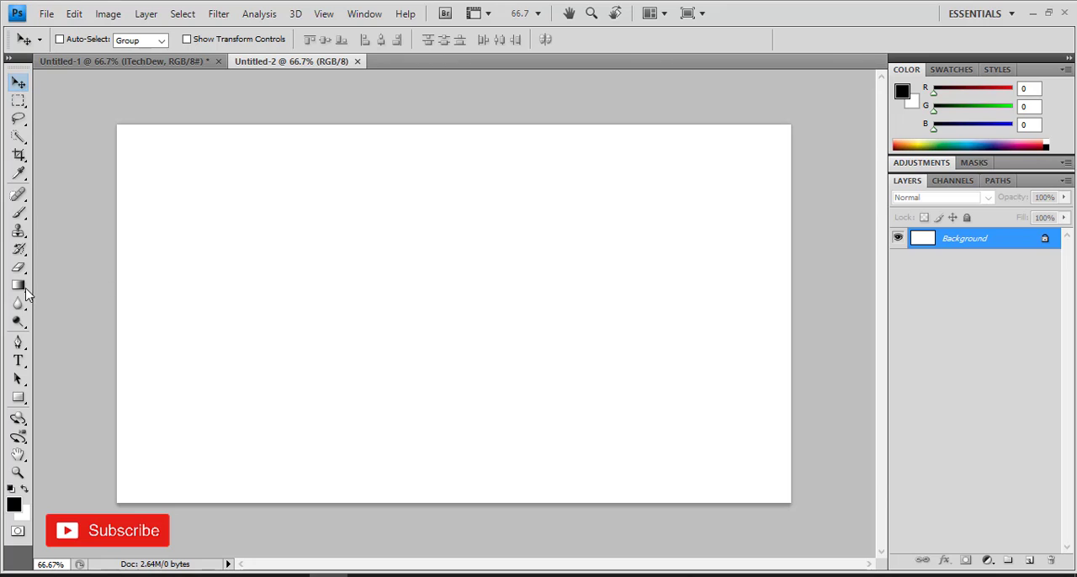
# Step: Fill the new document's background with black using the Paint Bucket tool
pyautogui.moveTo(18, 286); pyautogui.dragTo(67, 303)
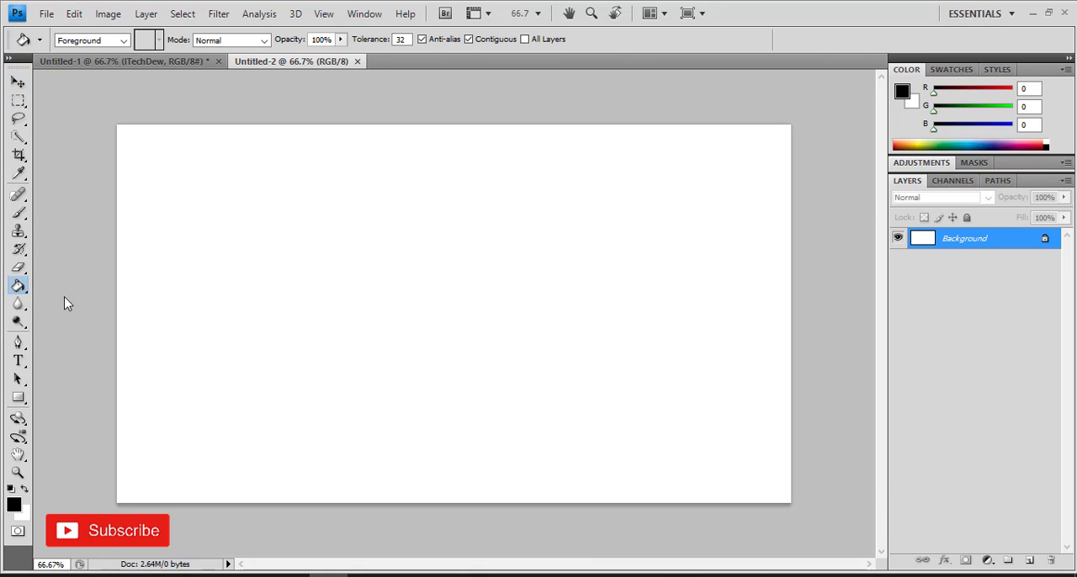
pyautogui.click(13, 506)
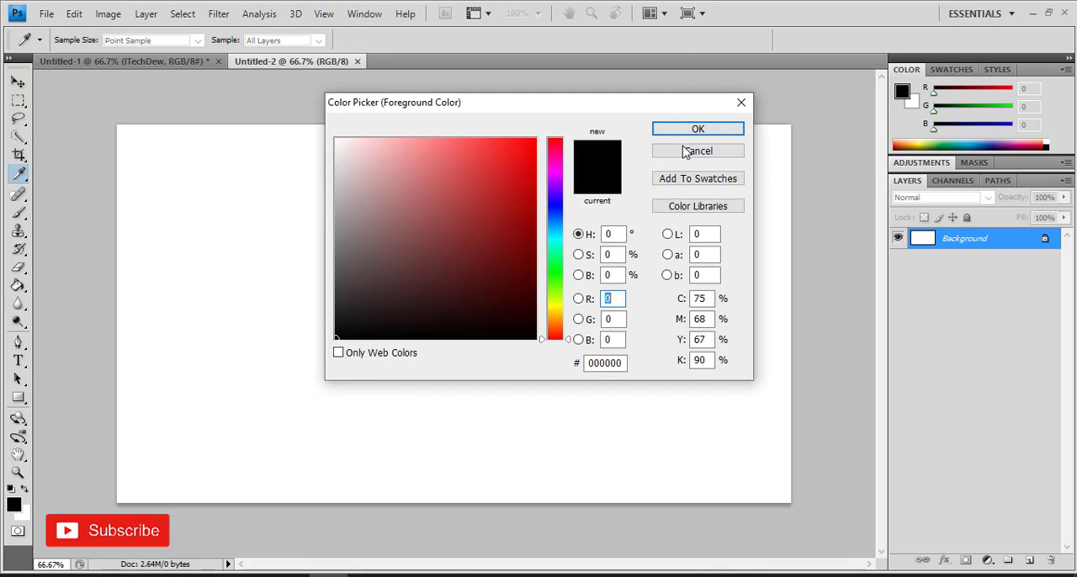
pyautogui.click(683, 151)
pyautogui.click(450, 217)
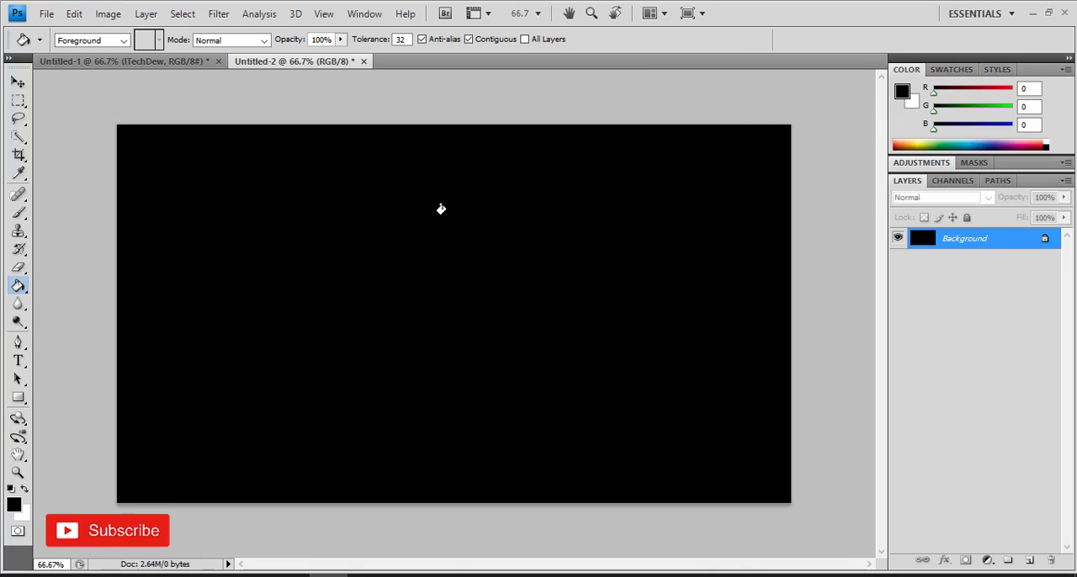
pyautogui.click(17, 83)
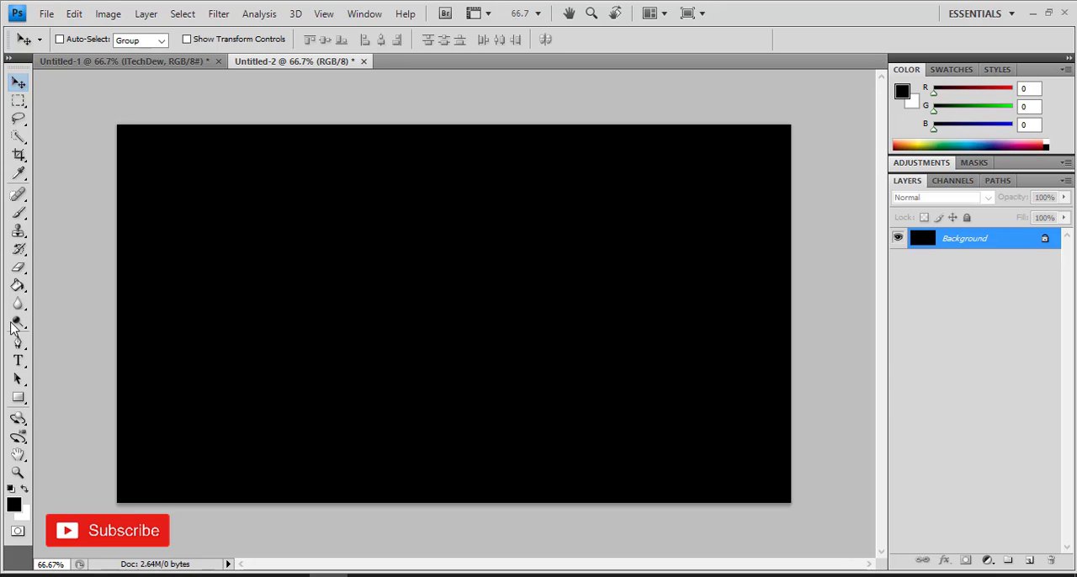
# Step: Add white text iTechDew in Olivia Spurs at 190 pt and move it to the canvas centre
pyautogui.moveTo(20, 362); pyautogui.dragTo(56, 361)
pyautogui.click(24, 493)
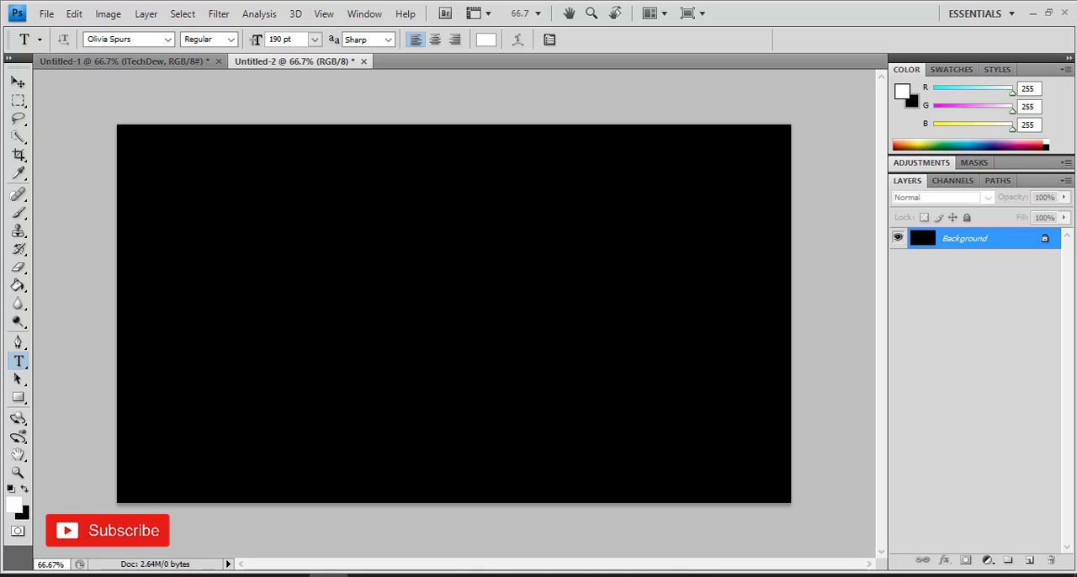
pyautogui.click(260, 321)
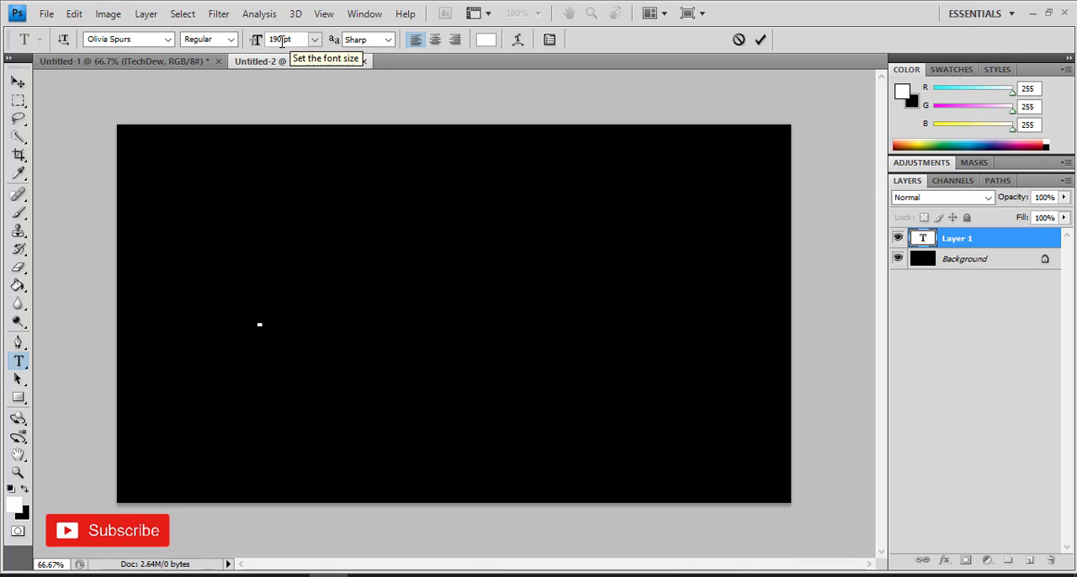
pyautogui.press('Return')
pyautogui.moveTo(328, 575)
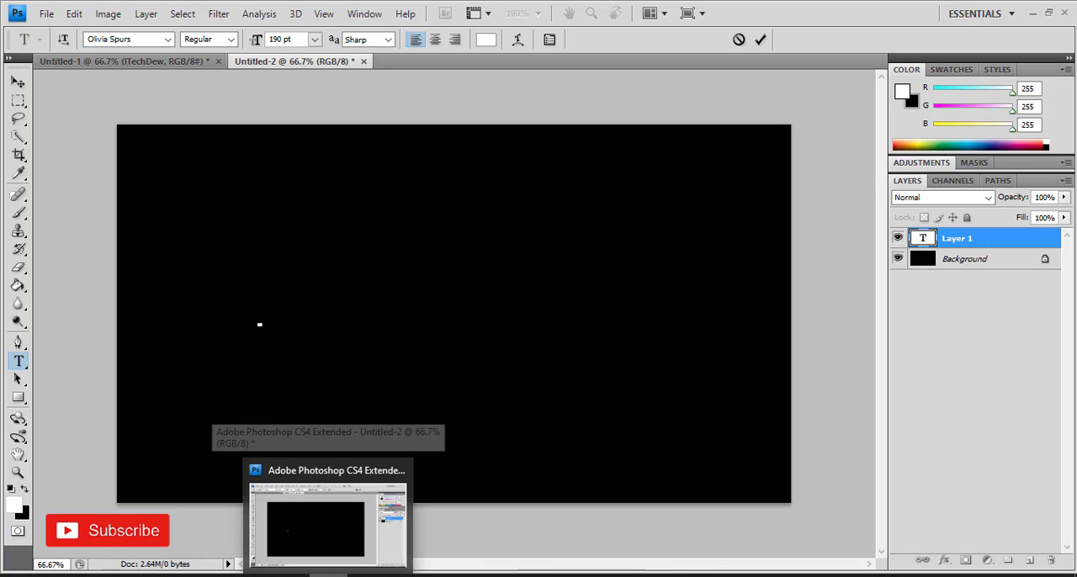
pyautogui.write('ITech')
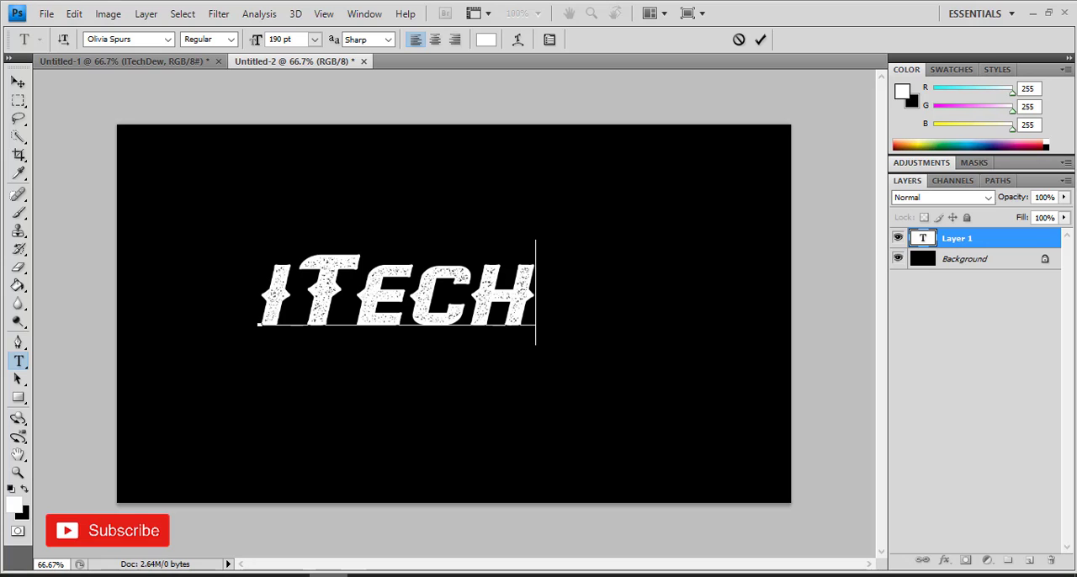
pyautogui.write('Dew')
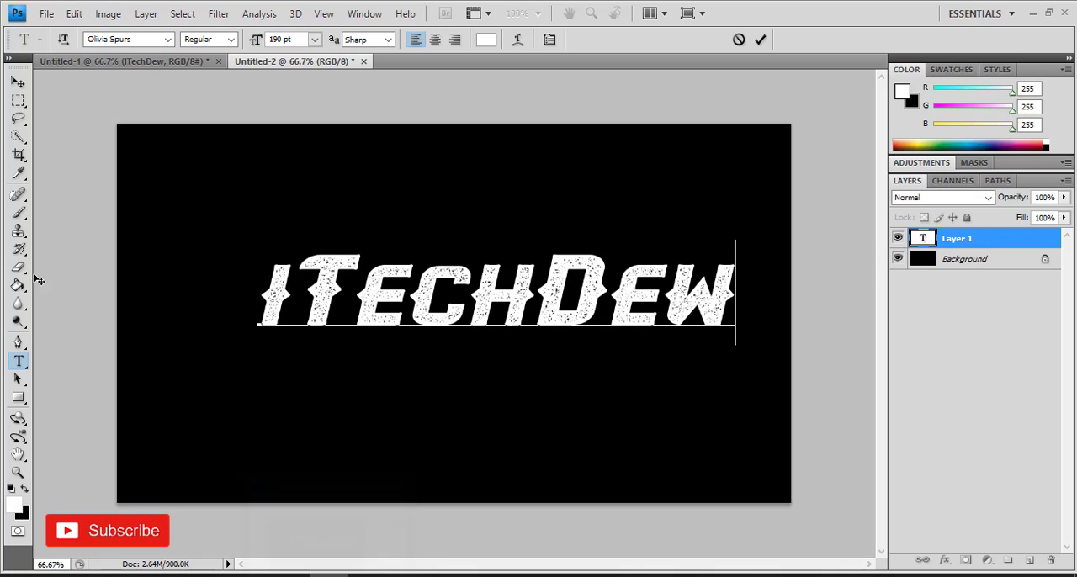
pyautogui.click(18, 81)
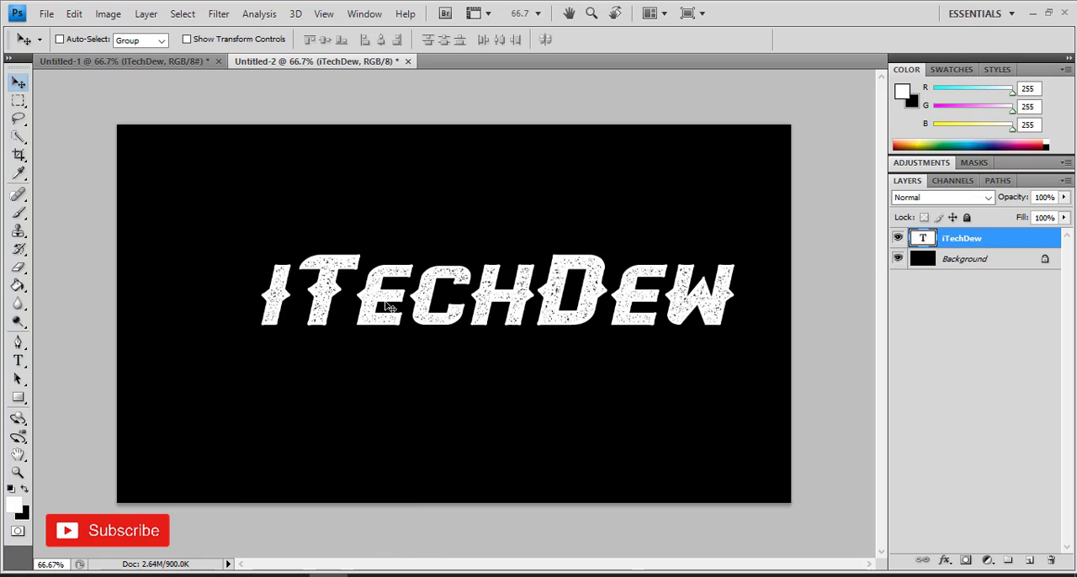
pyautogui.moveTo(386, 308); pyautogui.dragTo(392, 334)
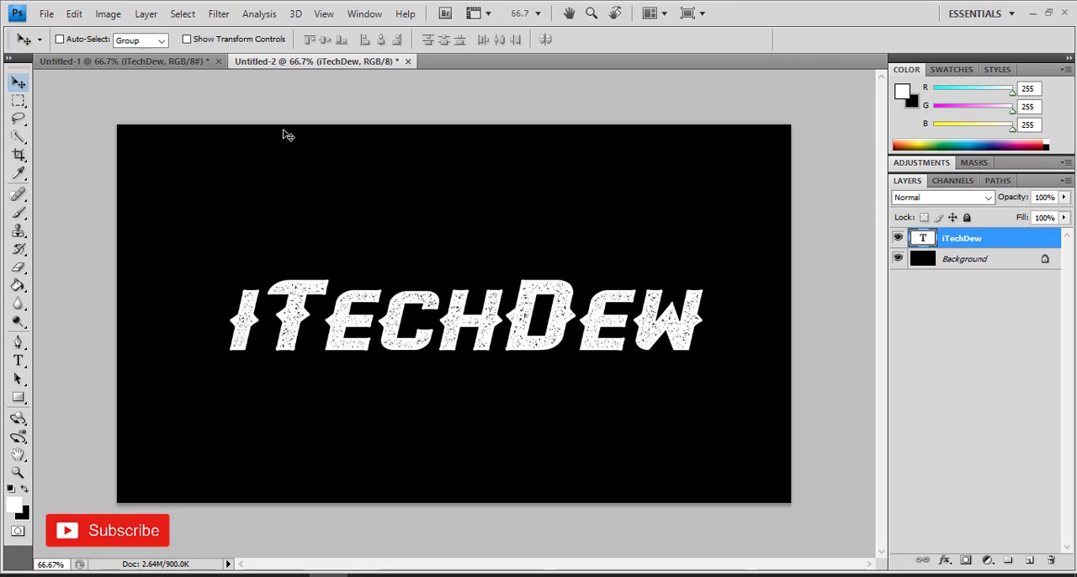
# Step: Rasterize the text layer and apply Polar Coordinates with the Polar to Rectangular option
pyautogui.click(225, 14)
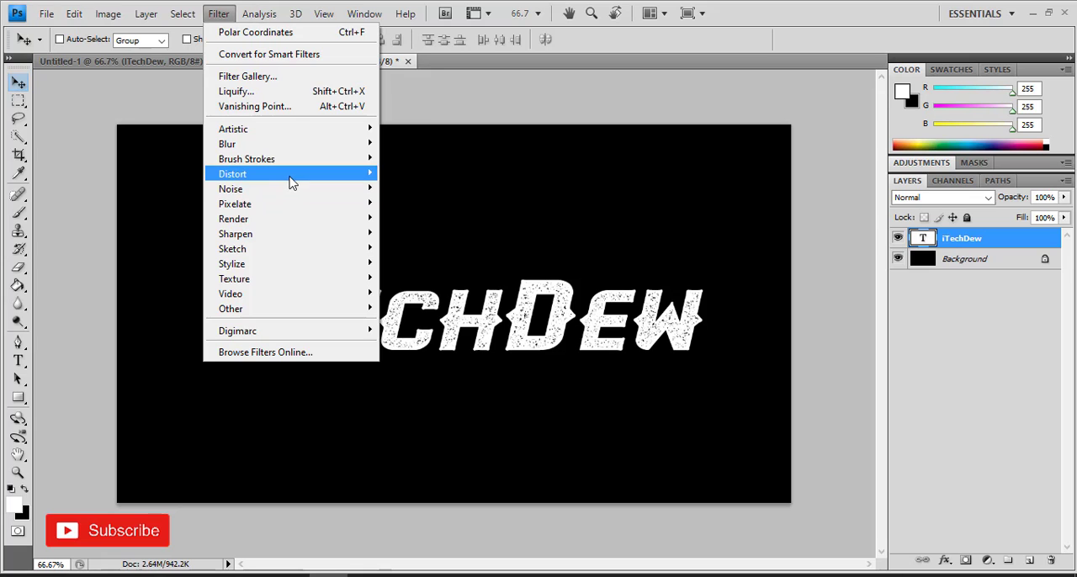
pyautogui.moveTo(290, 182)
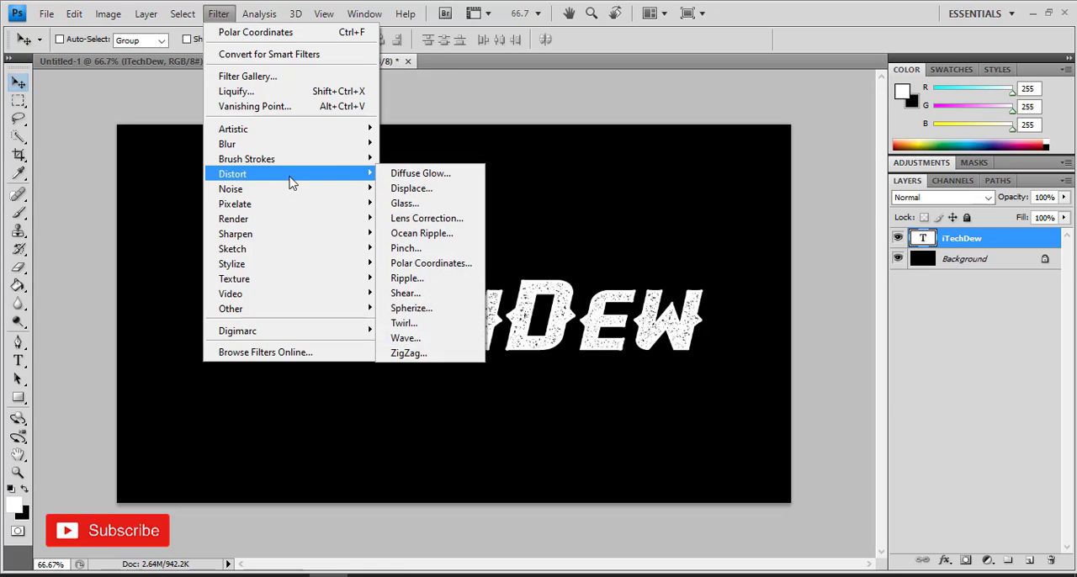
pyautogui.click(427, 263)
pyautogui.click(473, 226)
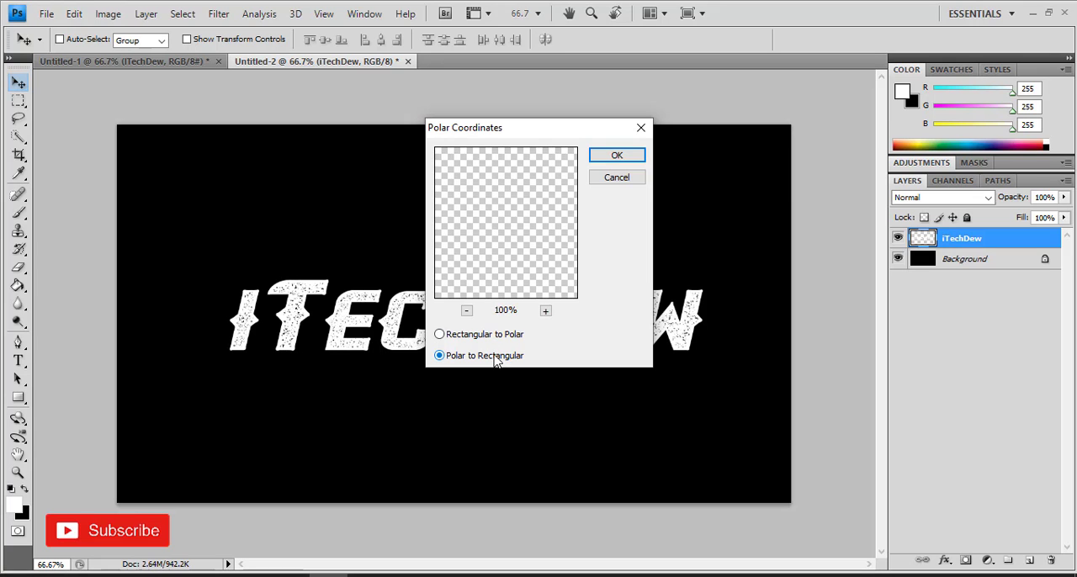
pyautogui.click(618, 158)
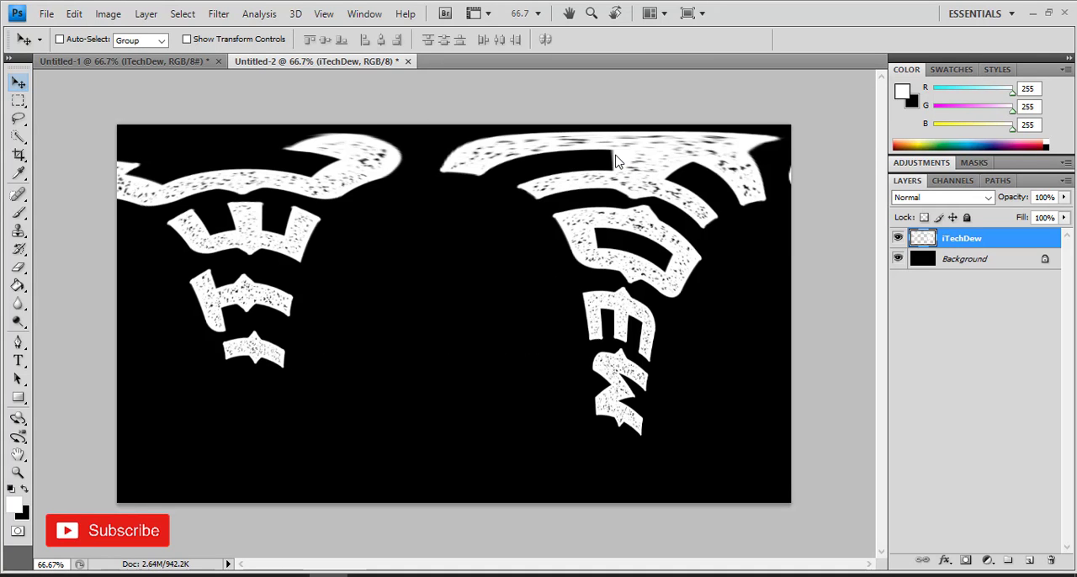
# Step: Apply the Stylize Wind filter to the text layer with the Wind method from the right
pyautogui.click(218, 13)
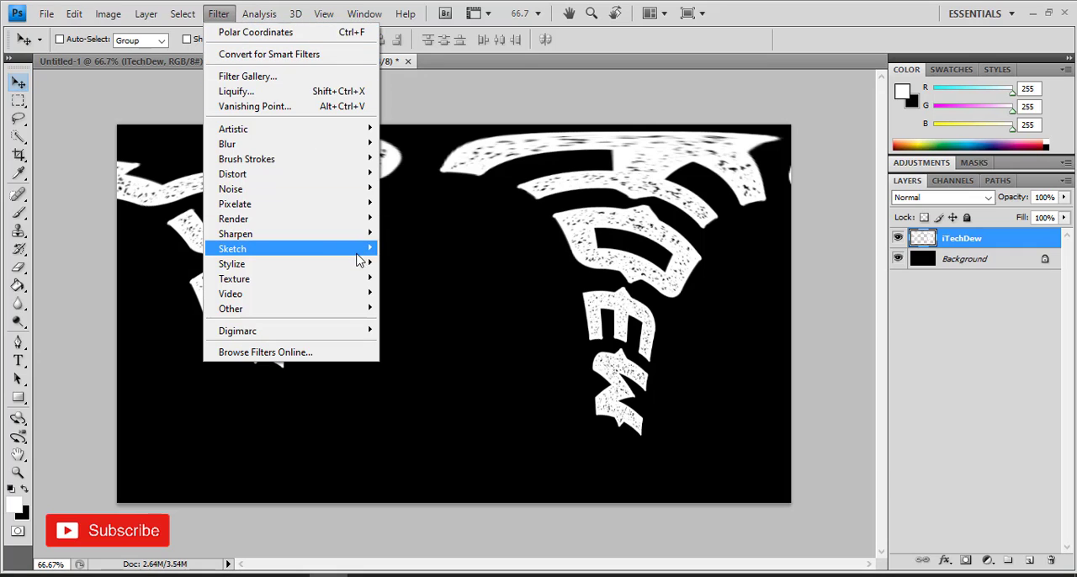
pyautogui.click(430, 383)
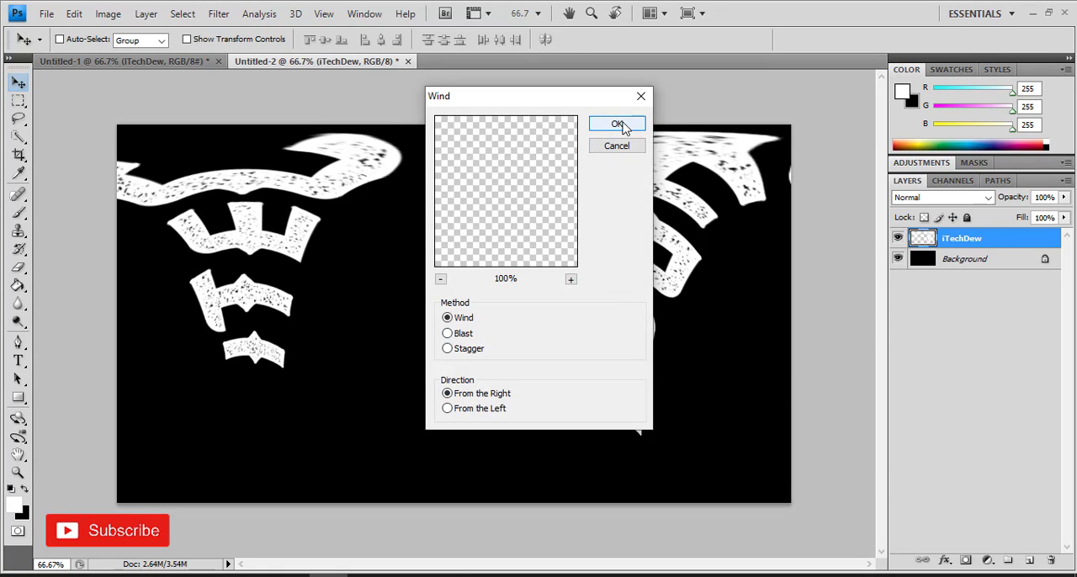
pyautogui.click(620, 125)
# Step: Reapply the same Wind filter two more times
pyautogui.click(221, 14)
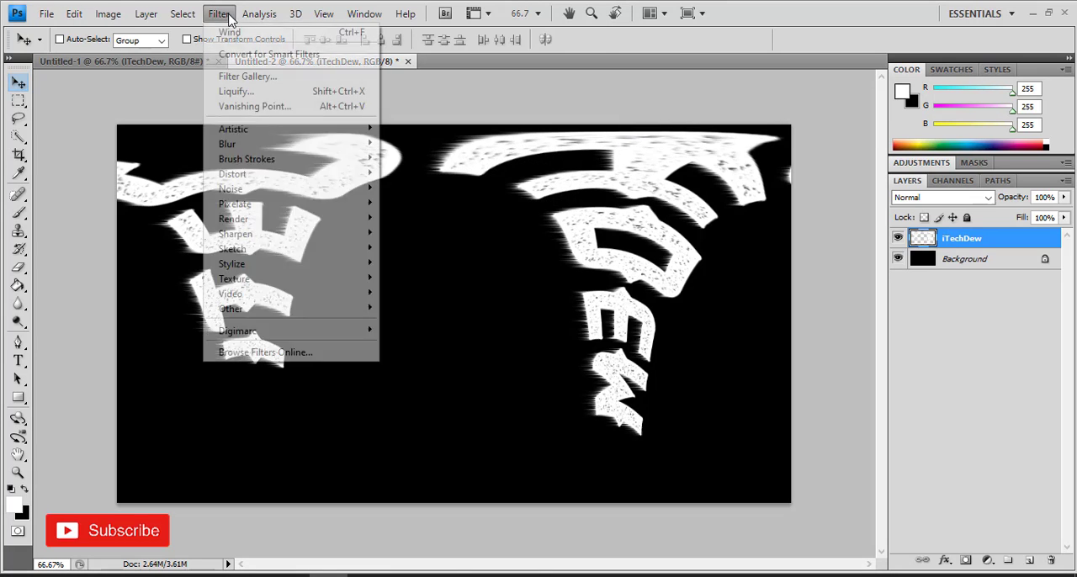
pyautogui.click(228, 34)
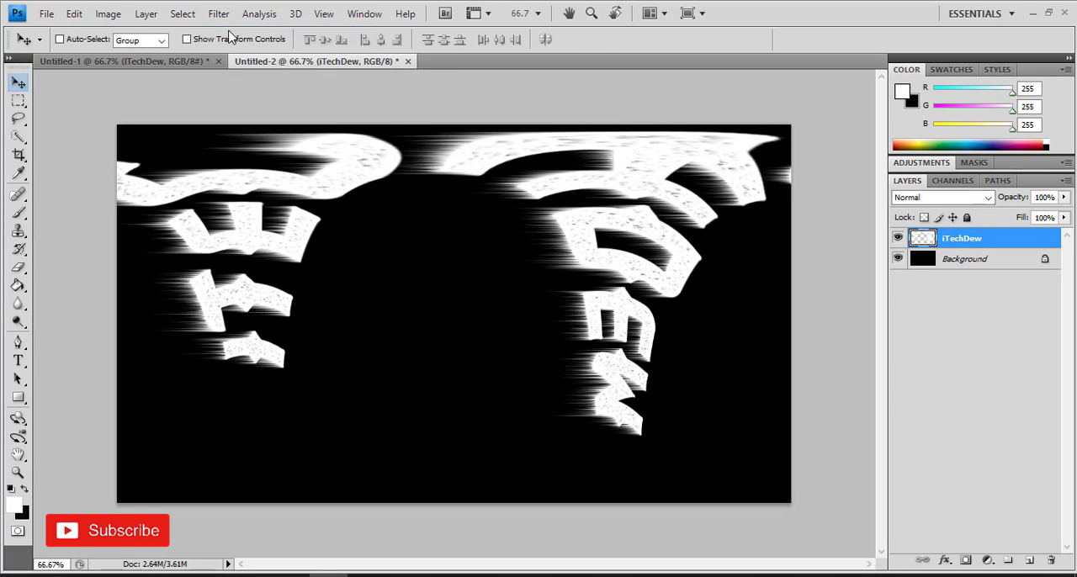
pyautogui.click(230, 14)
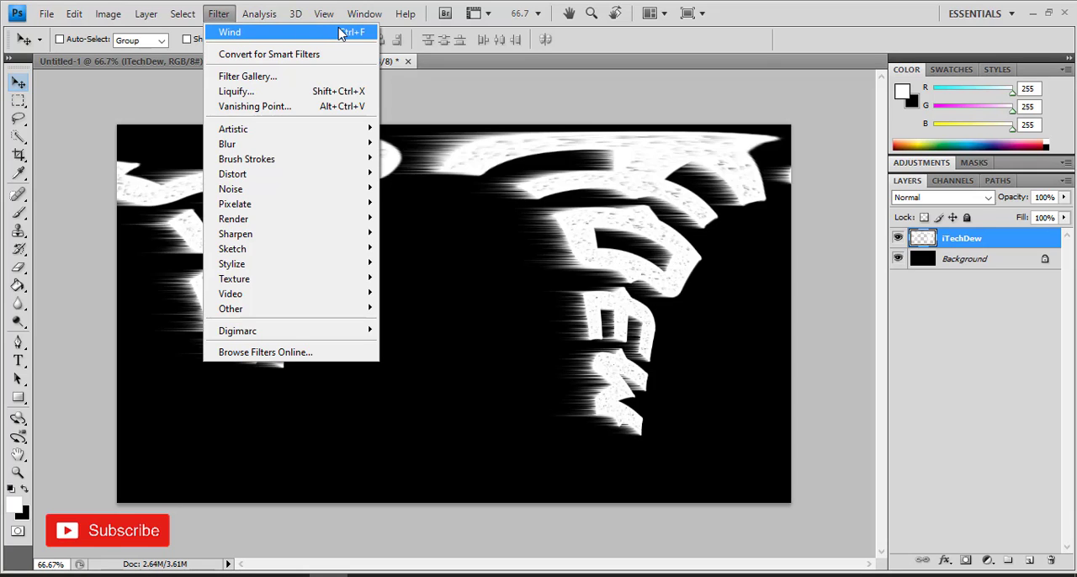
pyautogui.click(340, 32)
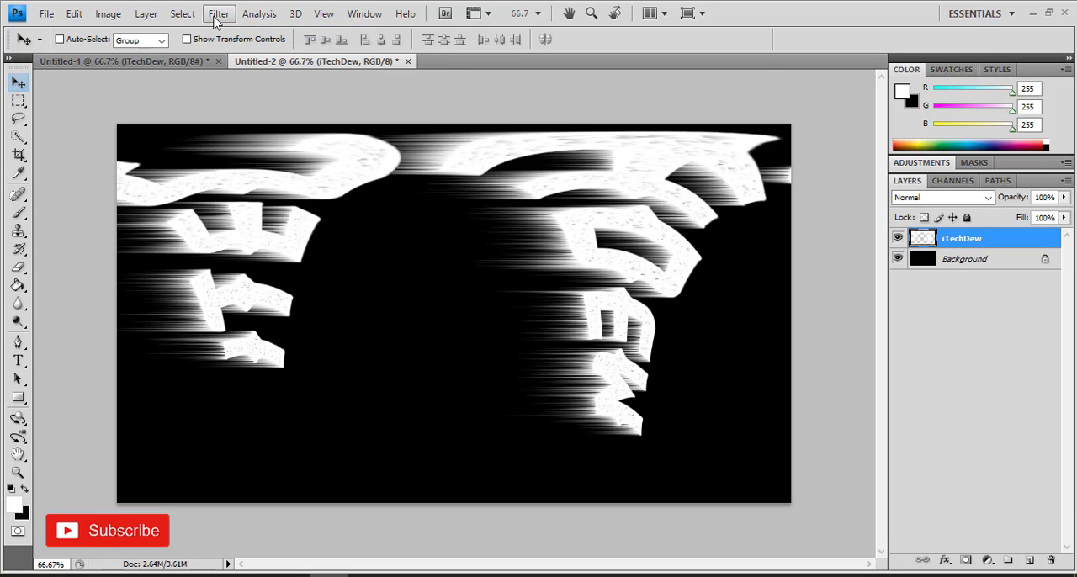
# Step: Apply the Wind filter with direction From the Left, then repeat it once more
pyautogui.click(218, 17)
pyautogui.moveTo(336, 264)
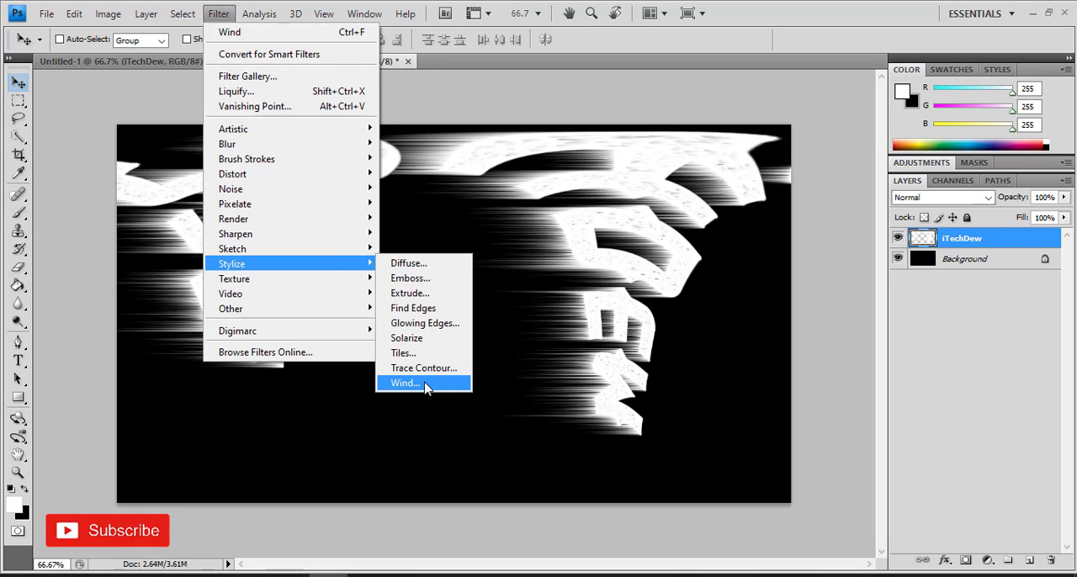
pyautogui.click(406, 383)
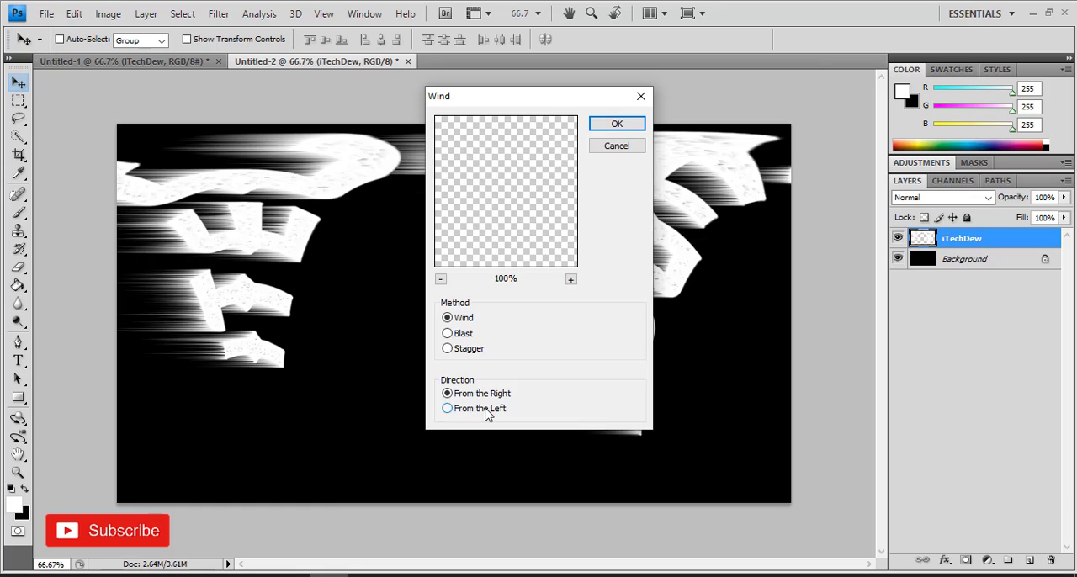
pyautogui.click(486, 411)
pyautogui.click(602, 125)
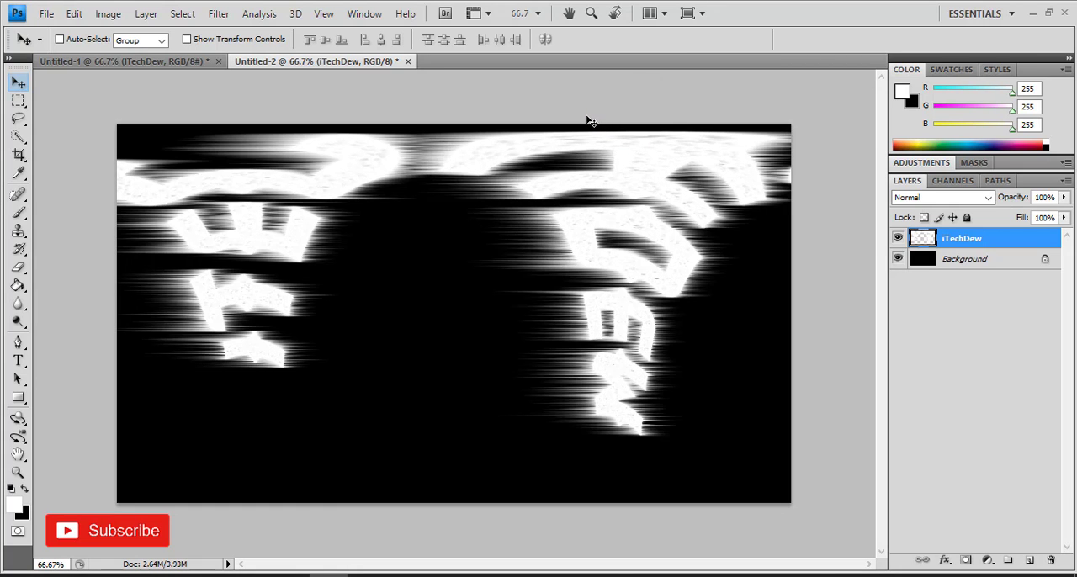
pyautogui.hotkey('ctrl', 'f')
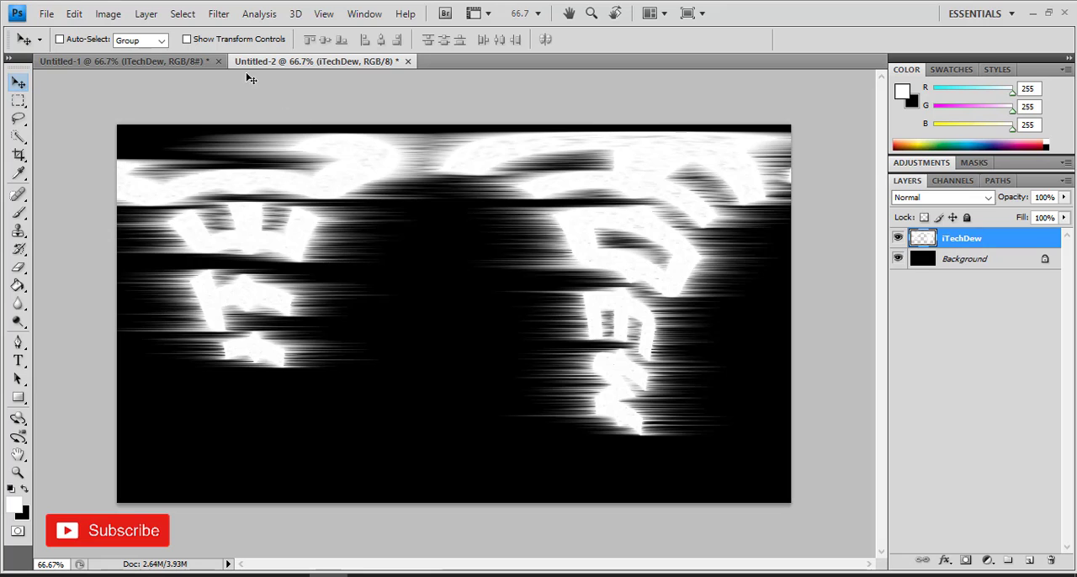
# Step: Rotate the image 90° counter-clockwise
pyautogui.click(108, 13)
pyautogui.moveTo(195, 160)
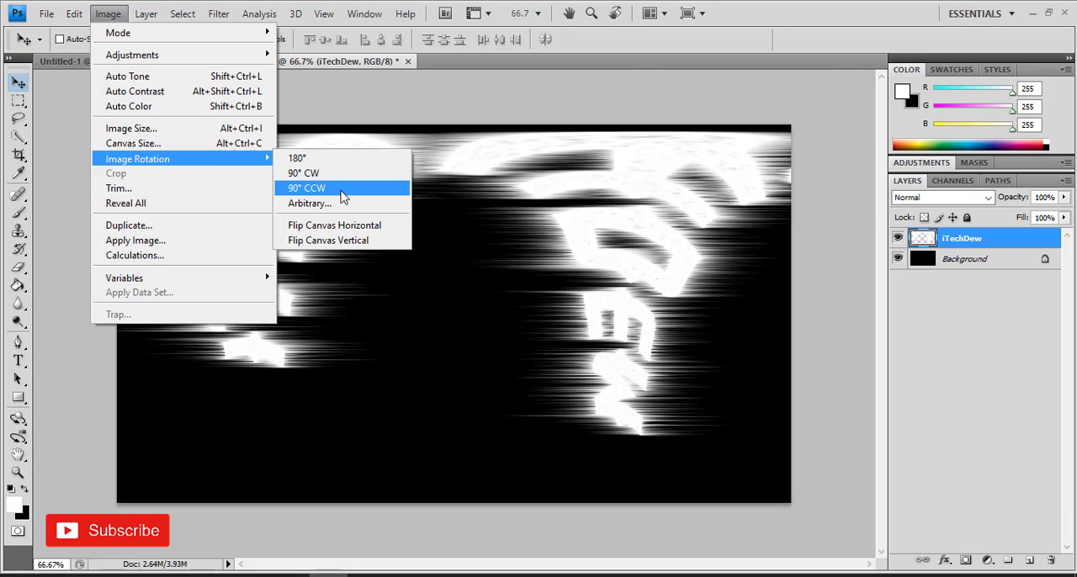
pyautogui.click(342, 196)
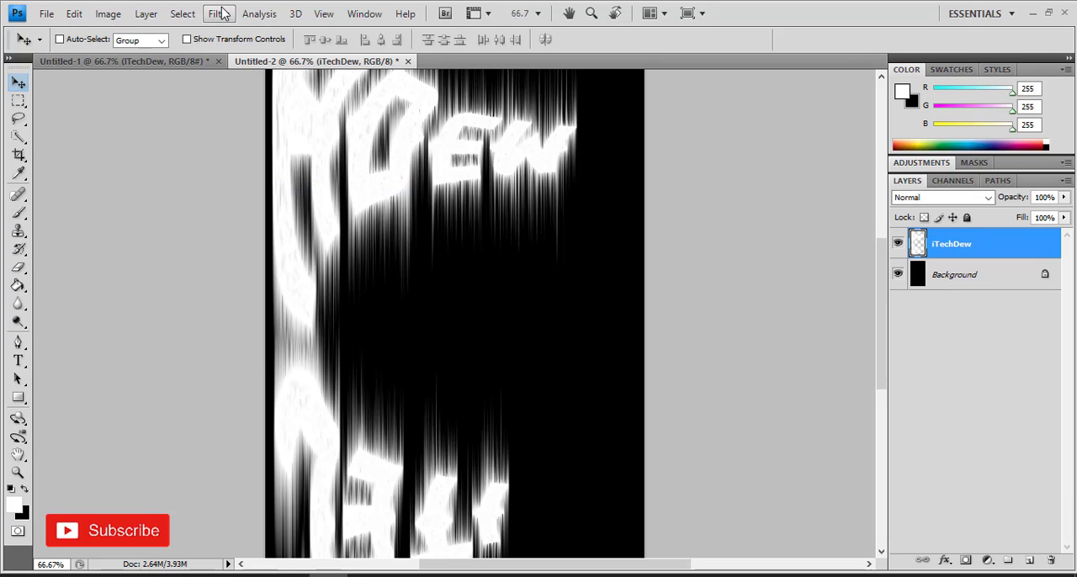
# Step: Reapply the last Wind filter twice to the rotated text layer
pyautogui.click(221, 13)
pyautogui.click(240, 32)
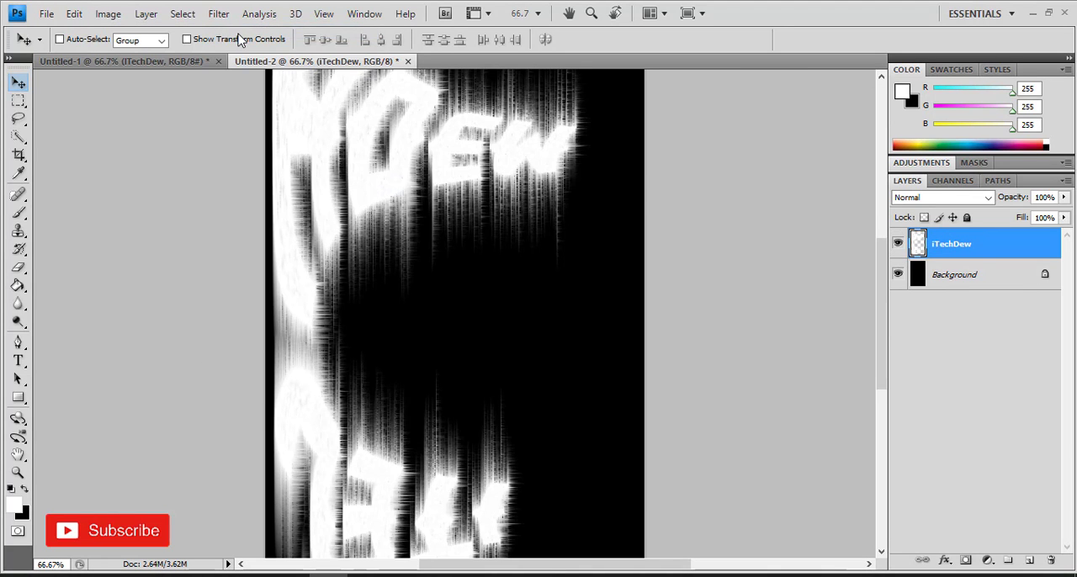
pyautogui.hotkey('ctrl', 'f')
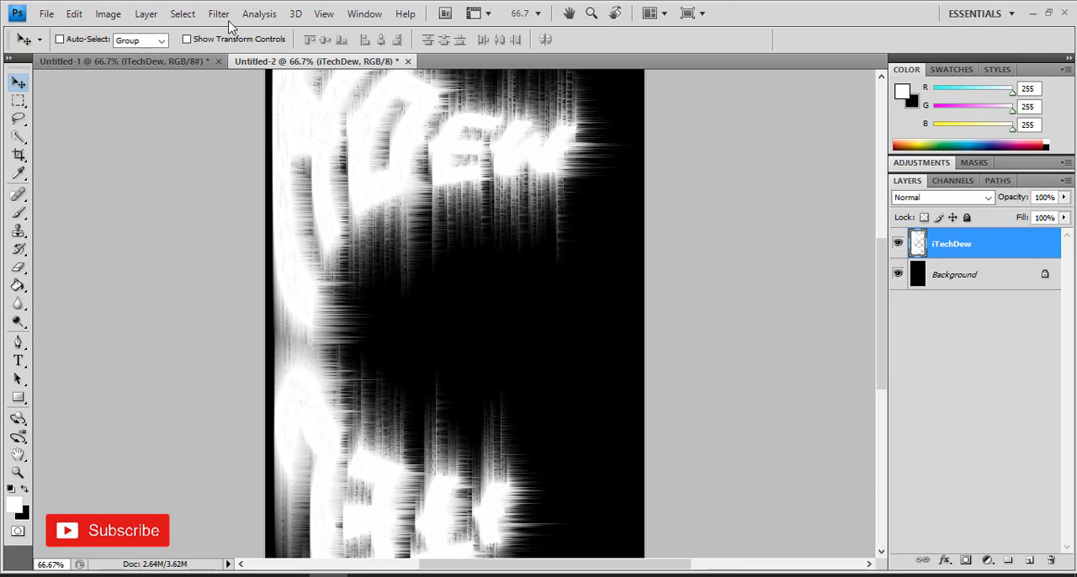
# Step: Apply the Wind filter again with direction From the Right
pyautogui.click(219, 14)
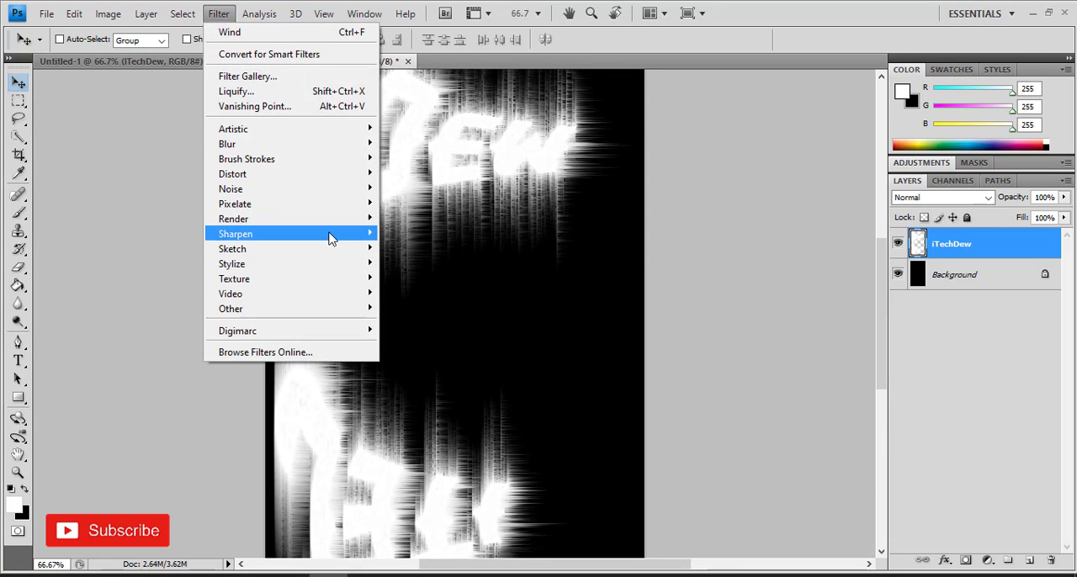
pyautogui.moveTo(324, 264)
pyautogui.click(431, 381)
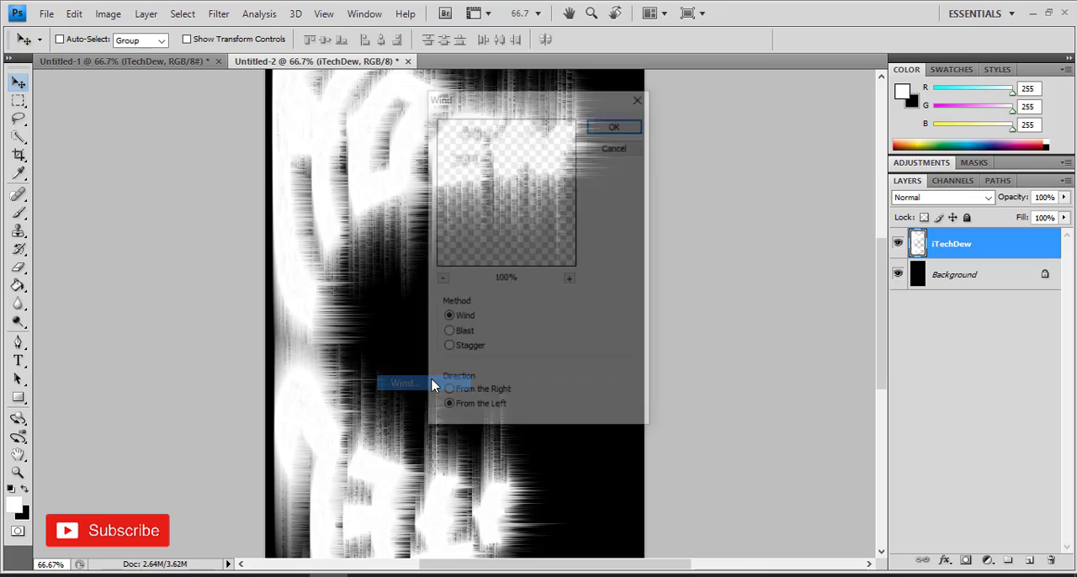
pyautogui.click(607, 127)
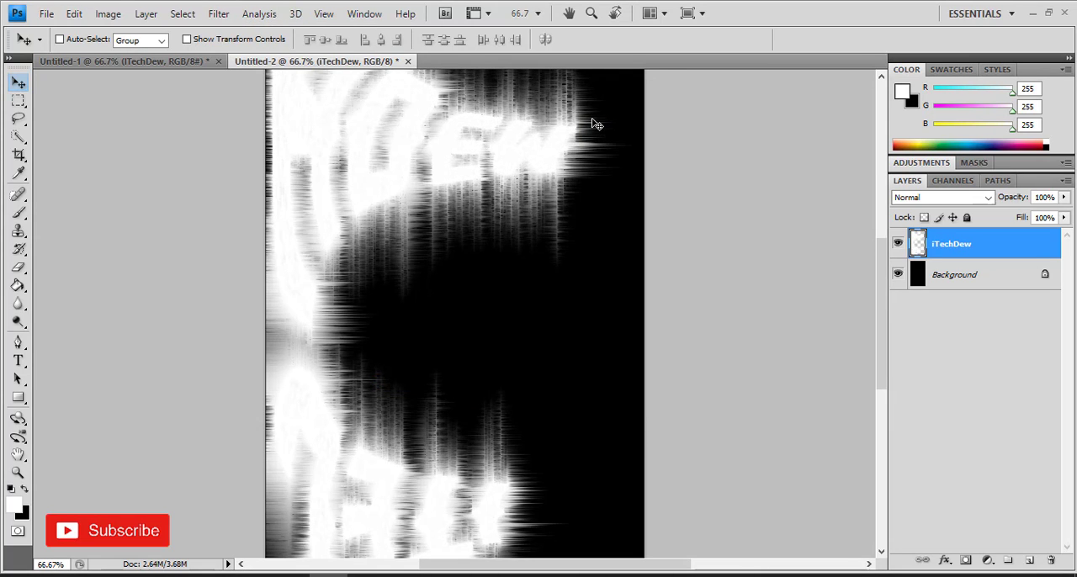
# Step: Rotate the image 90° clockwise
pyautogui.click(109, 15)
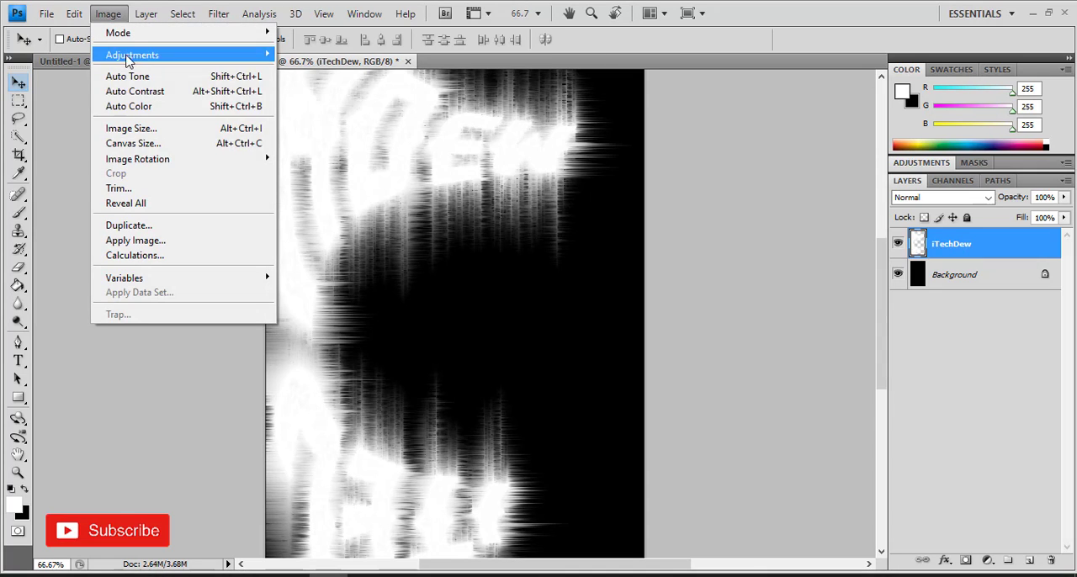
pyautogui.moveTo(179, 168)
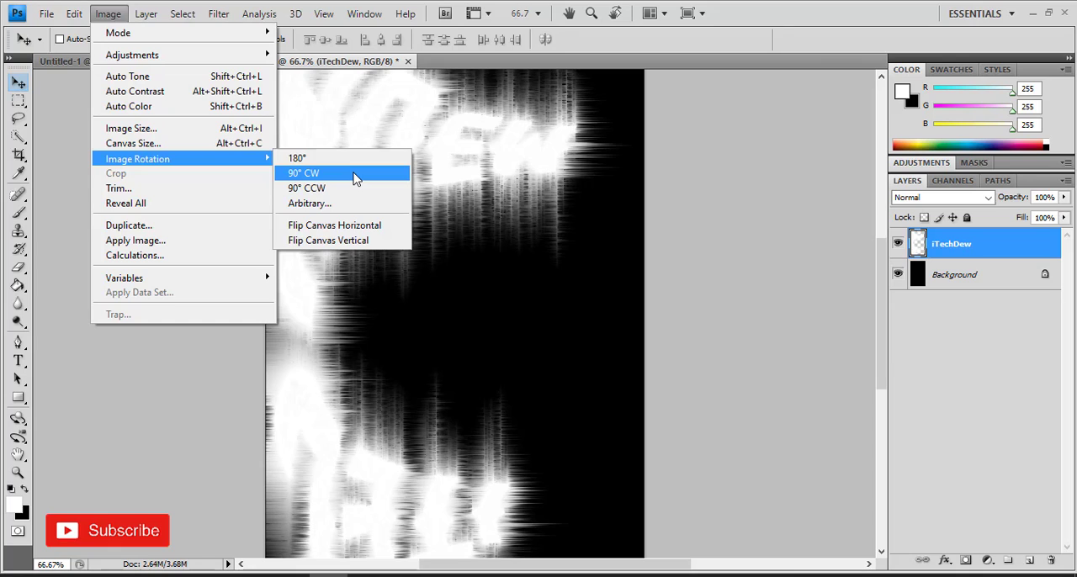
pyautogui.click(354, 178)
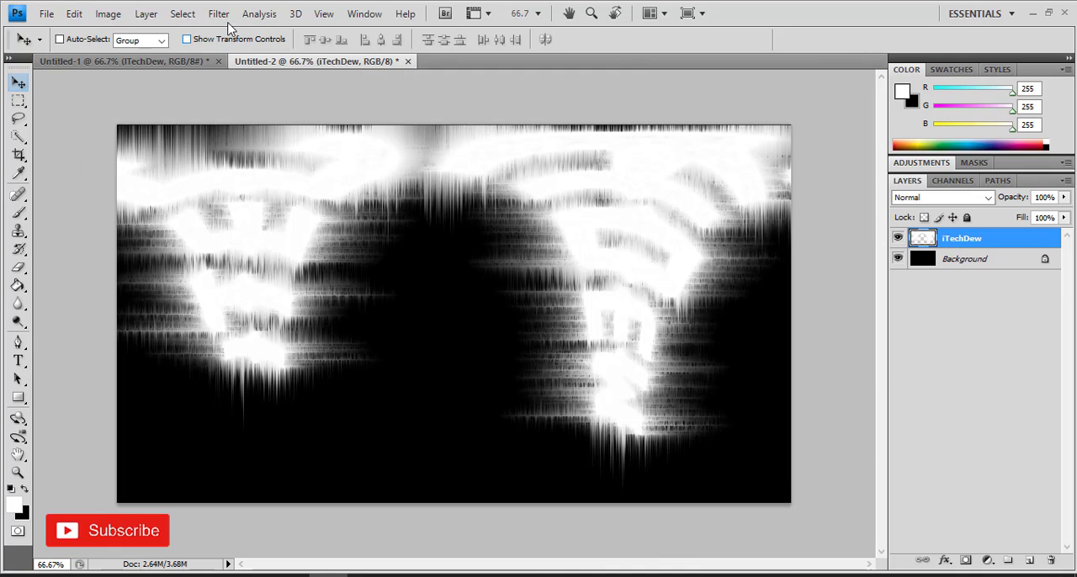
# Step: Apply the Polar Coordinates filter using Rectangular to Polar
pyautogui.click(220, 15)
pyautogui.moveTo(355, 182)
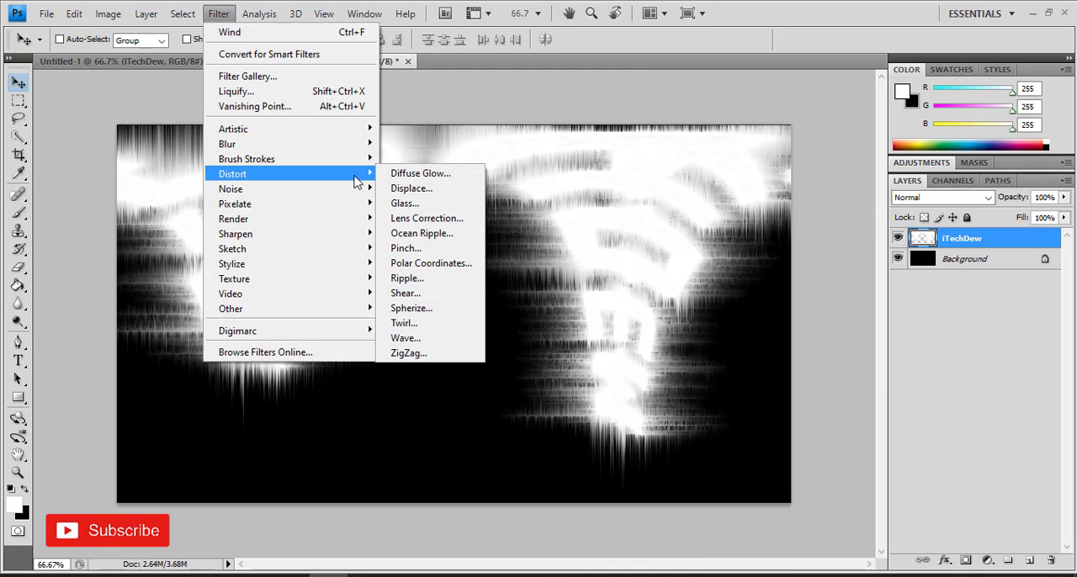
pyautogui.click(454, 264)
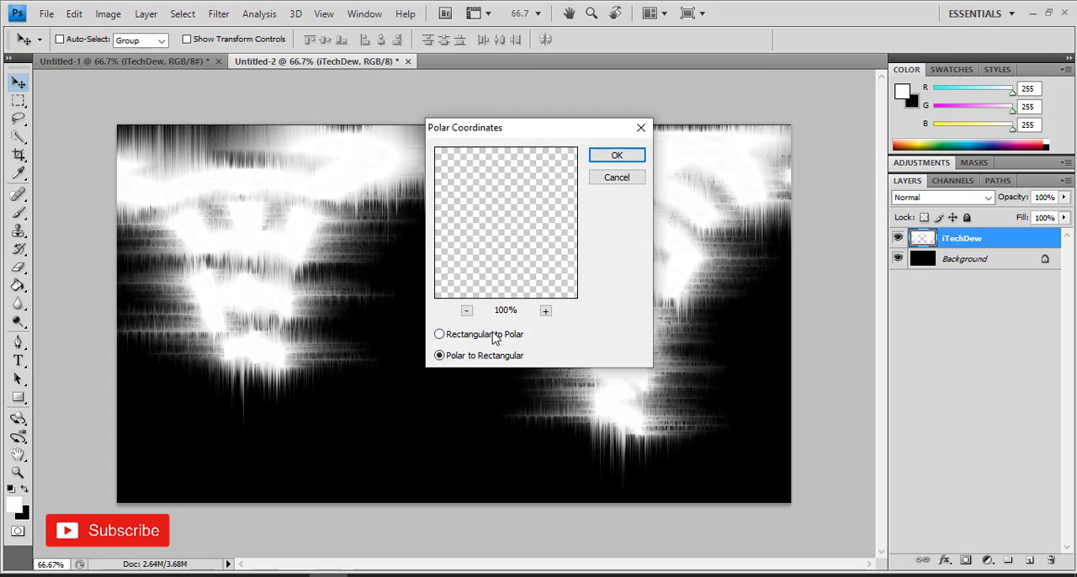
pyautogui.click(494, 336)
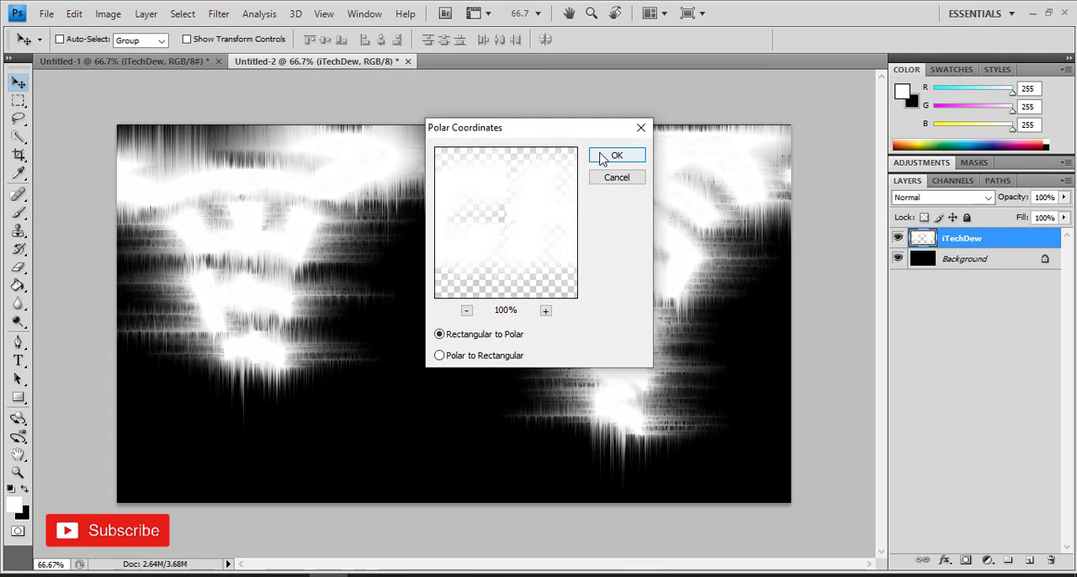
pyautogui.click(617, 155)
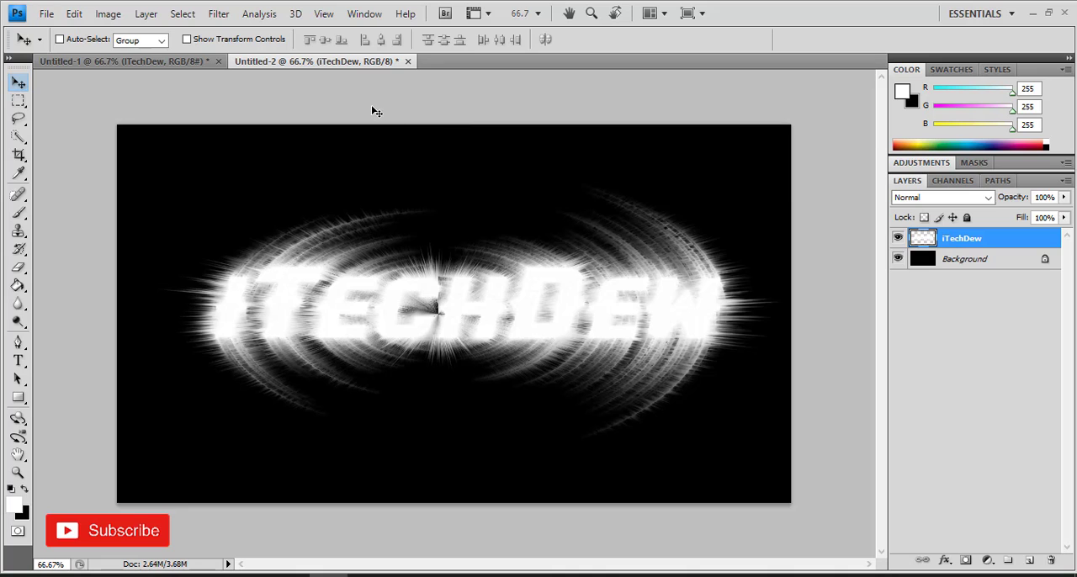
# Step: Convert the image to Grayscale mode, flattening it and discarding color information
pyautogui.click(108, 13)
pyautogui.moveTo(139, 34)
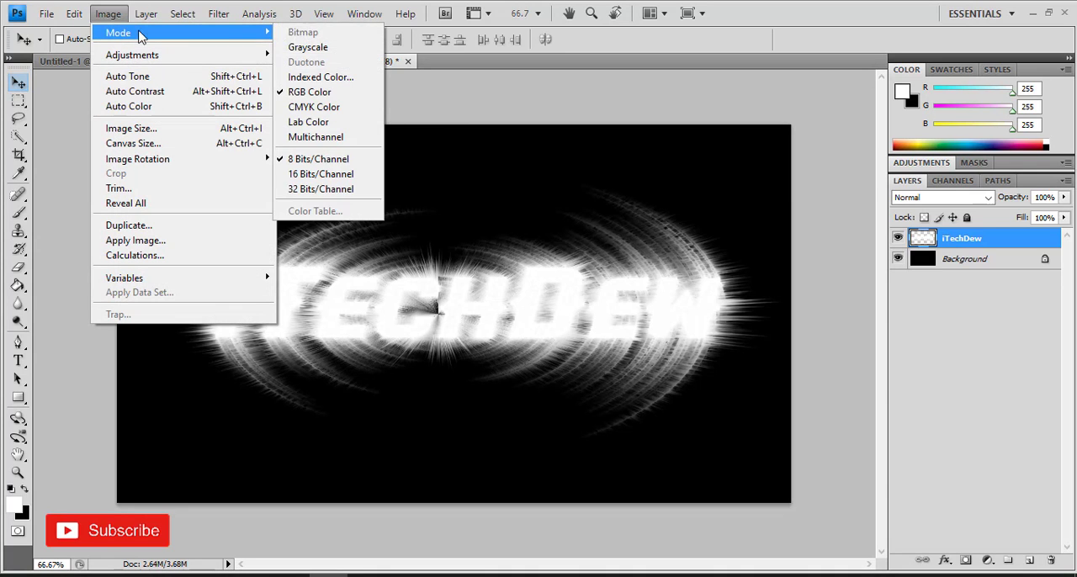
pyautogui.click(341, 48)
pyautogui.click(448, 218)
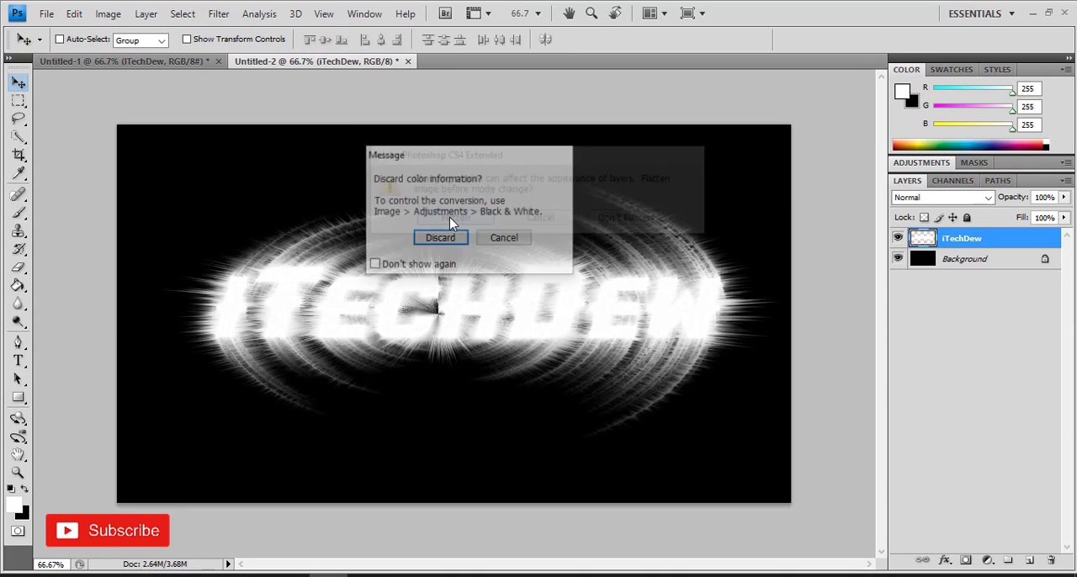
pyautogui.click(440, 239)
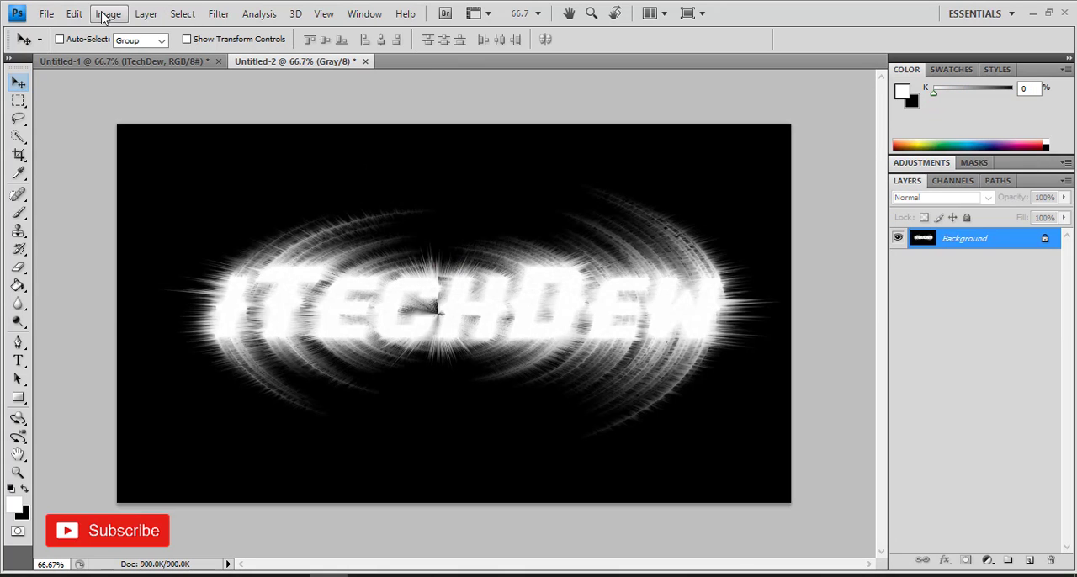
# Step: Convert the image to Indexed Color mode
pyautogui.click(108, 14)
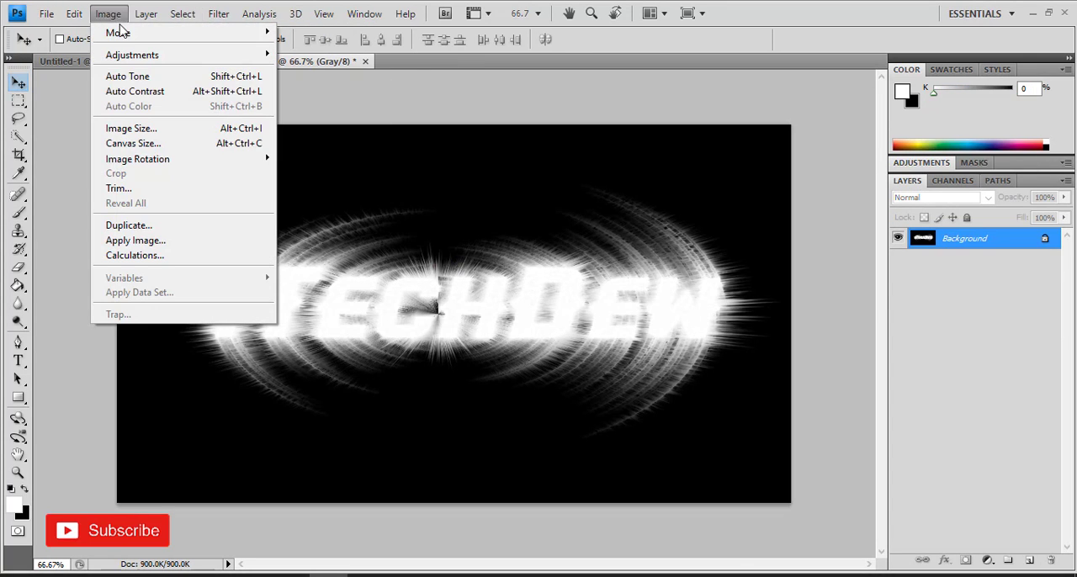
pyautogui.moveTo(124, 34)
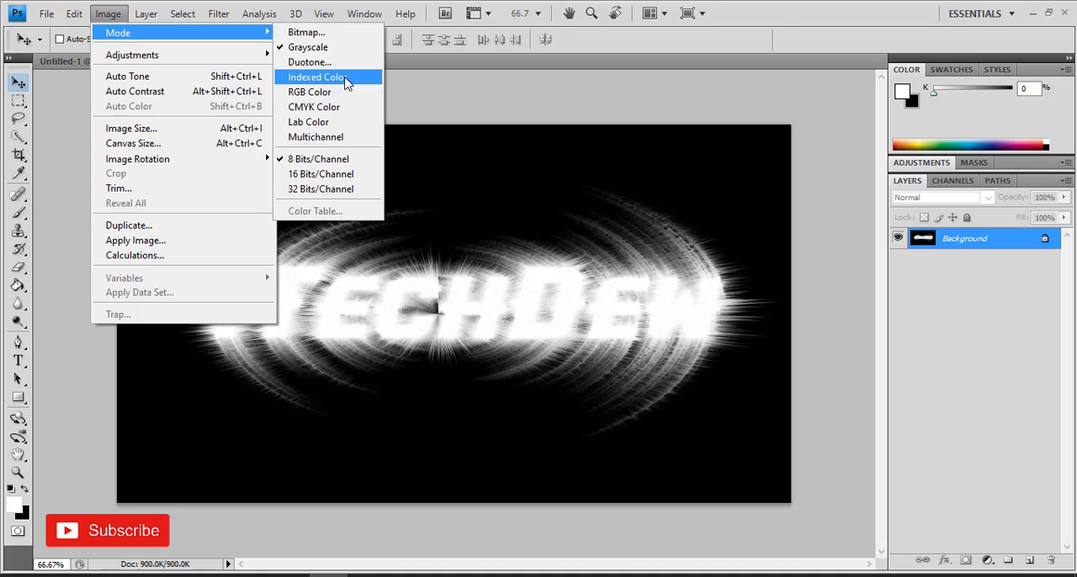
pyautogui.click(317, 77)
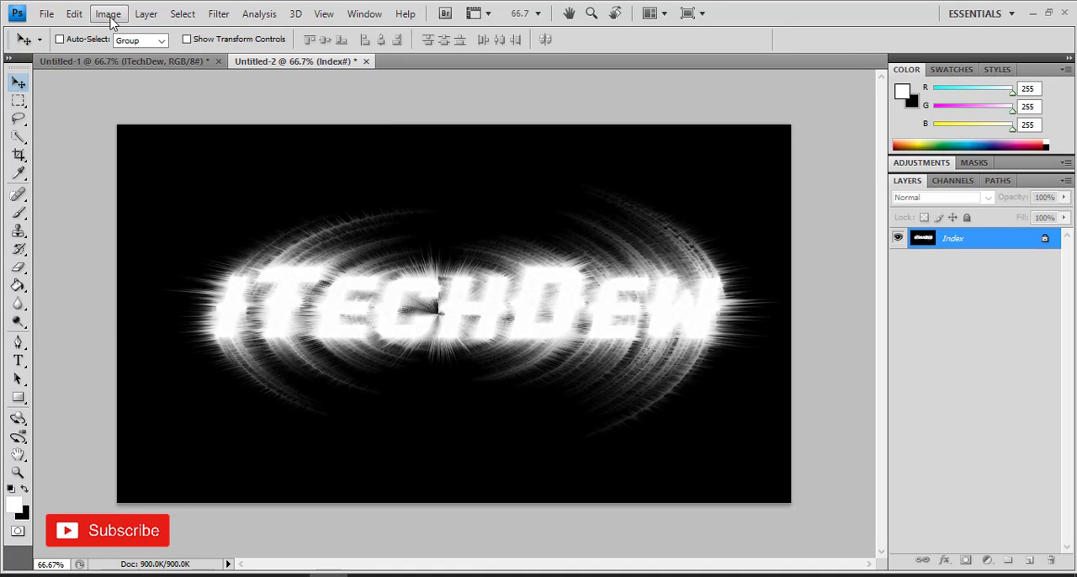
# Step: Apply the Black Body color table to the indexed image
pyautogui.click(111, 18)
pyautogui.moveTo(120, 35)
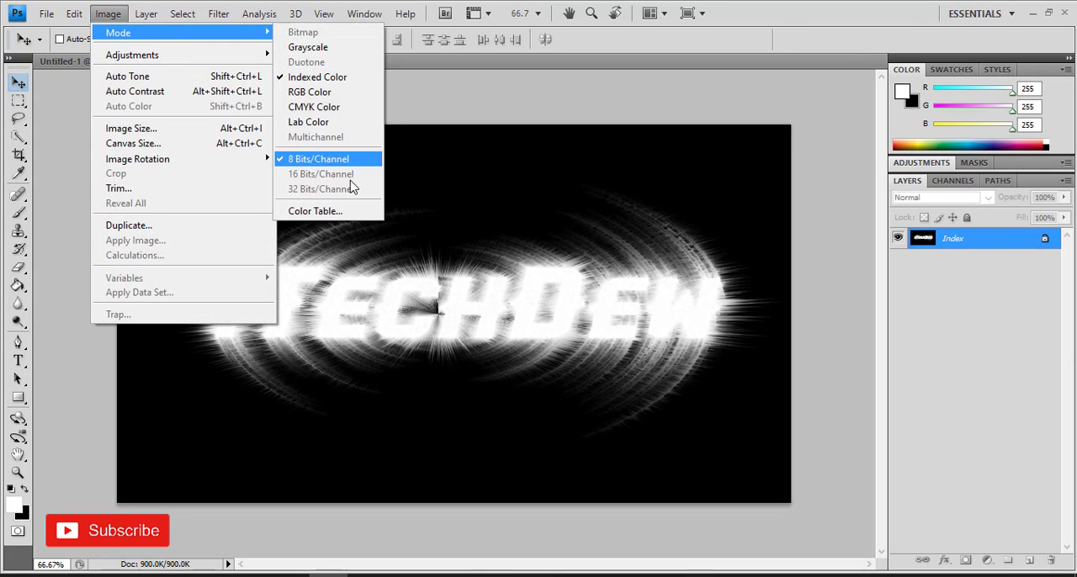
pyautogui.click(343, 211)
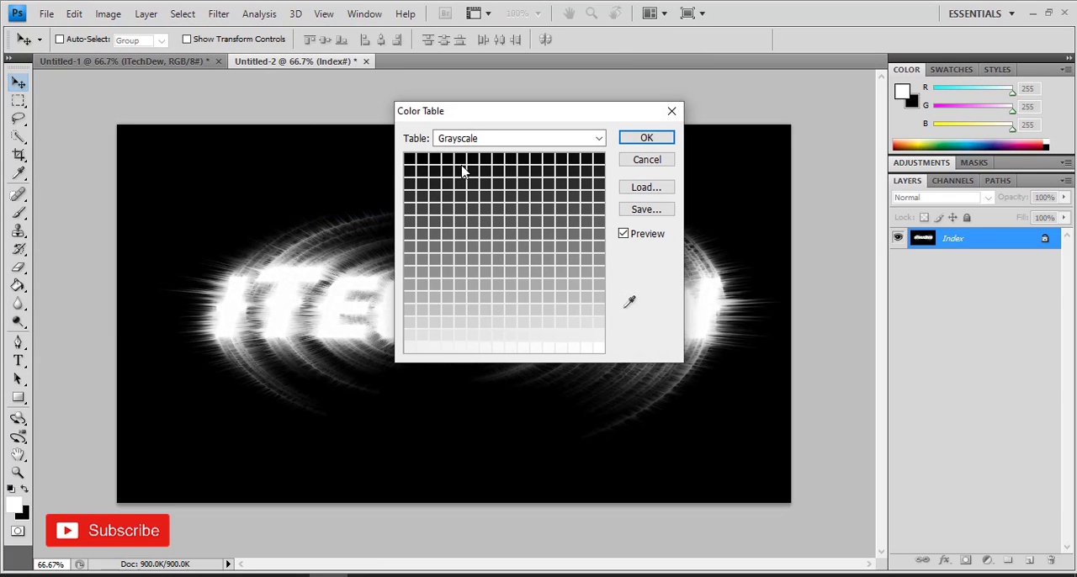
pyautogui.click(495, 142)
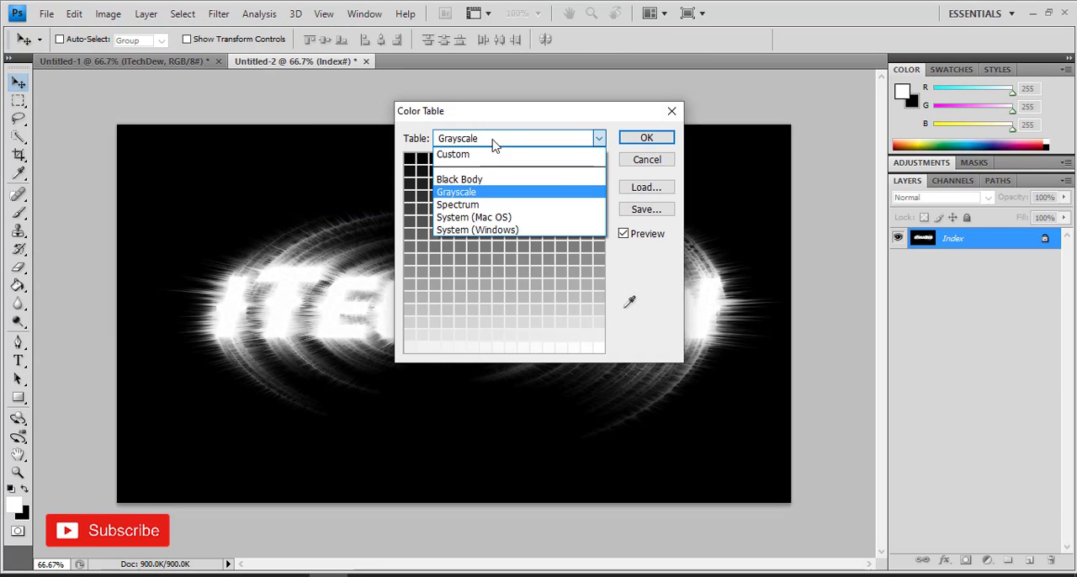
pyautogui.click(485, 181)
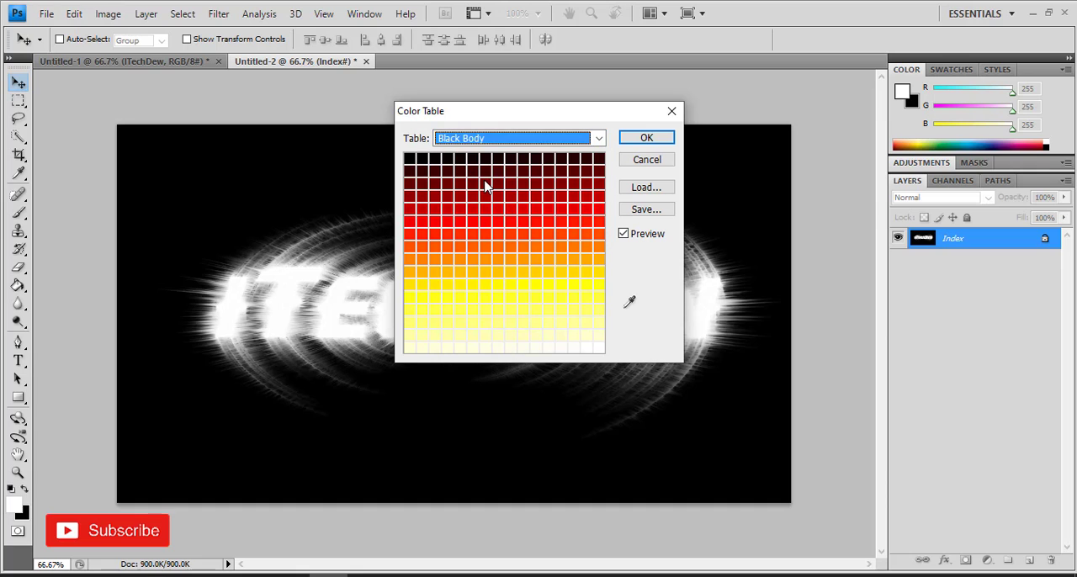
pyautogui.click(627, 139)
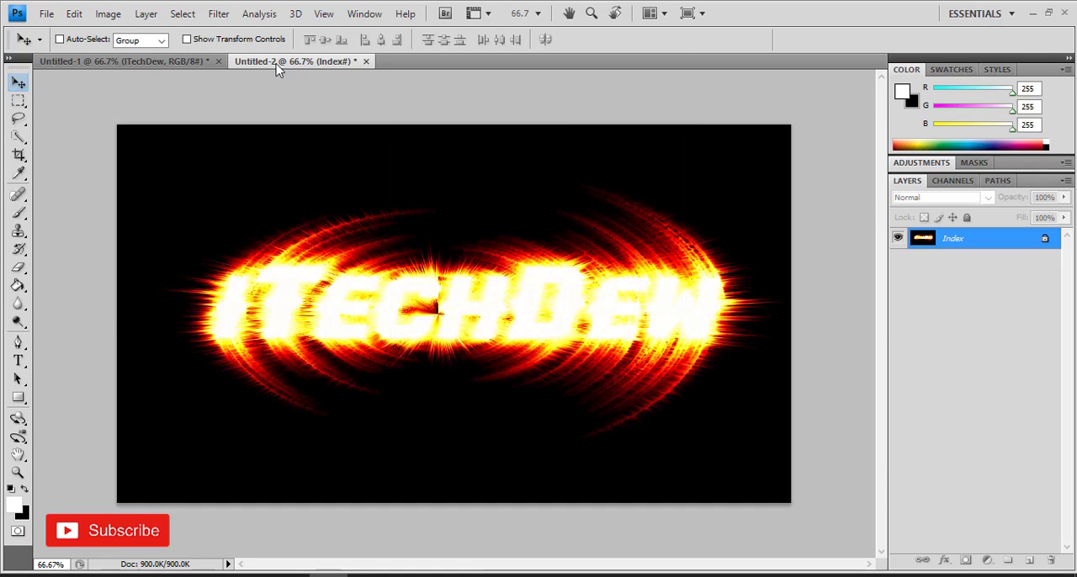
# Step: Convert the image back to RGB Color mode
pyautogui.click(108, 16)
pyautogui.moveTo(121, 37)
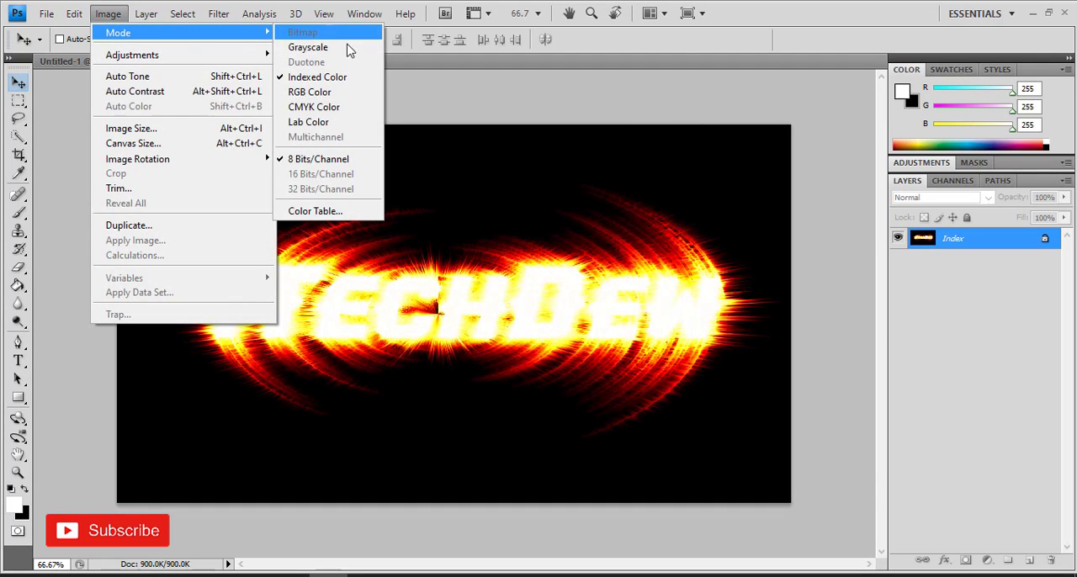
pyautogui.click(356, 93)
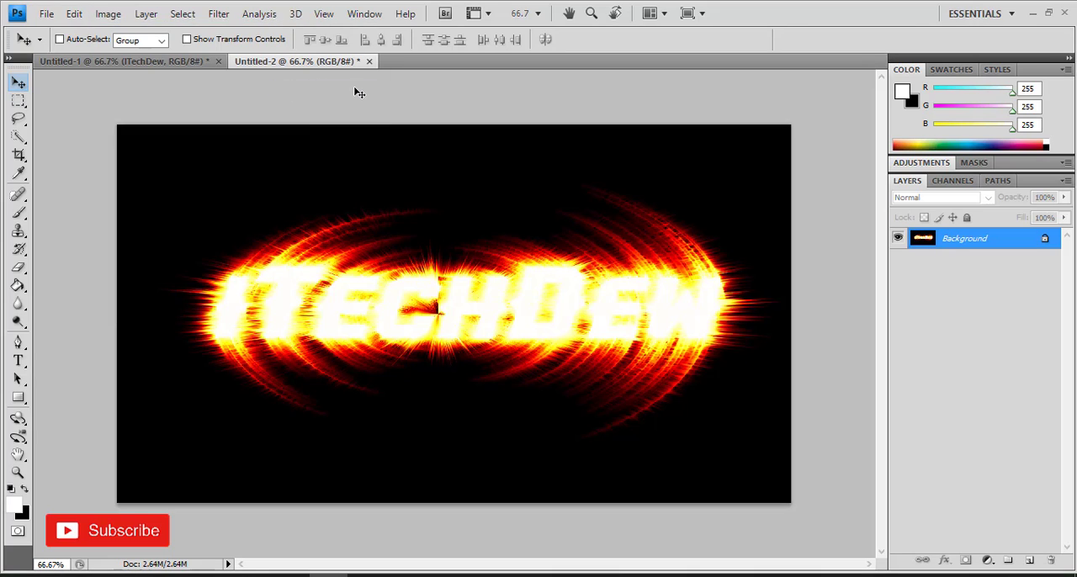
# Step: Set the foreground color to black and type the text ITechDew over the glow
pyautogui.click(11, 490)
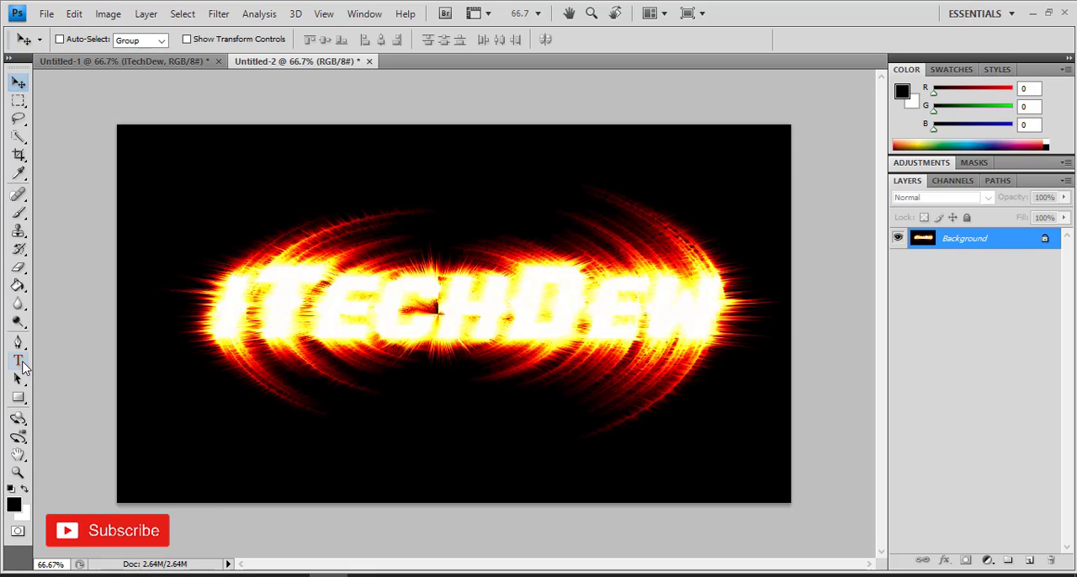
pyautogui.click(20, 363)
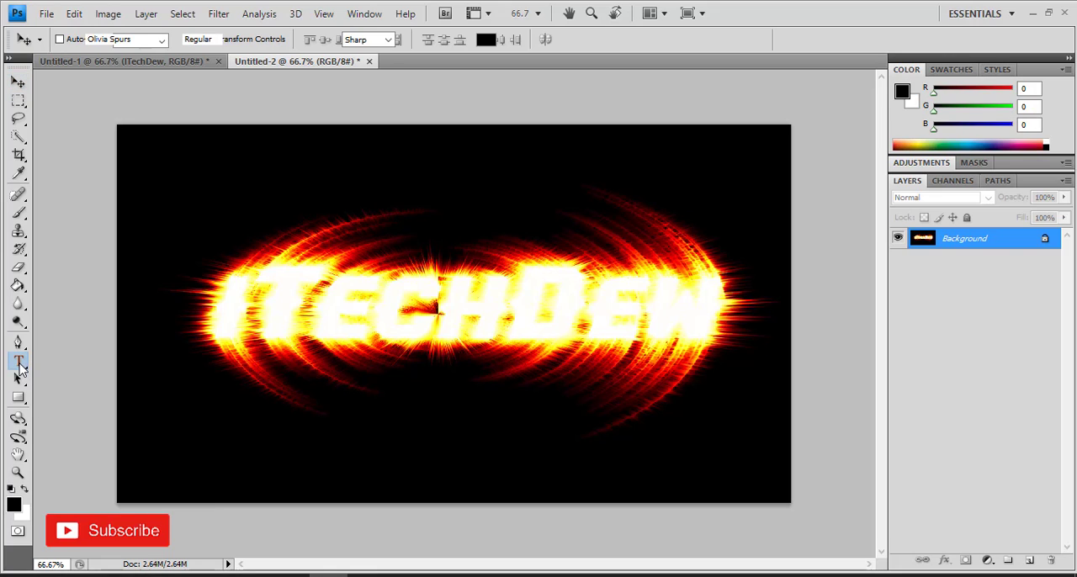
pyautogui.click(259, 320)
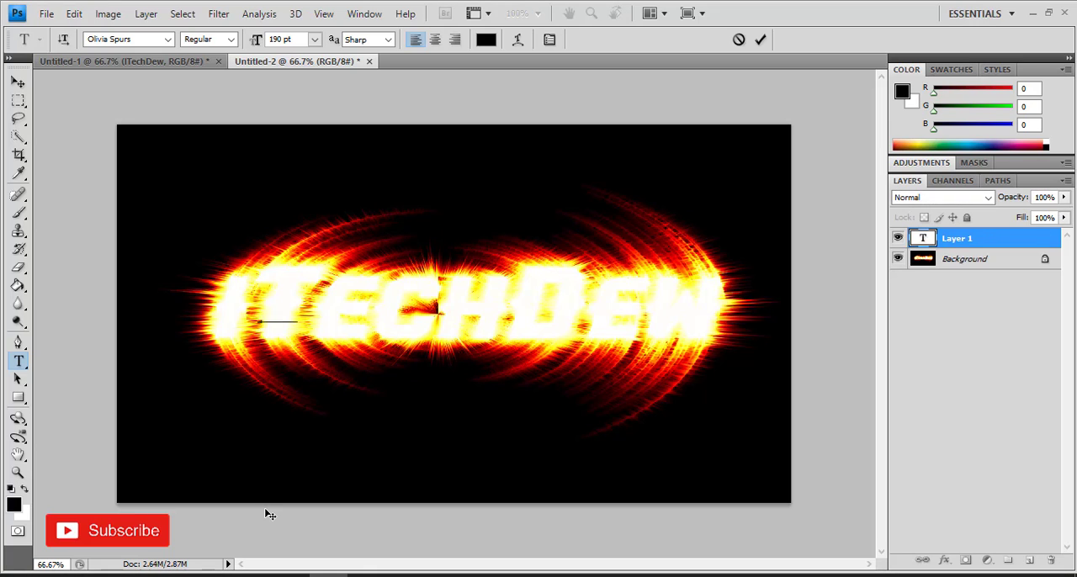
pyautogui.write('ITECH ')
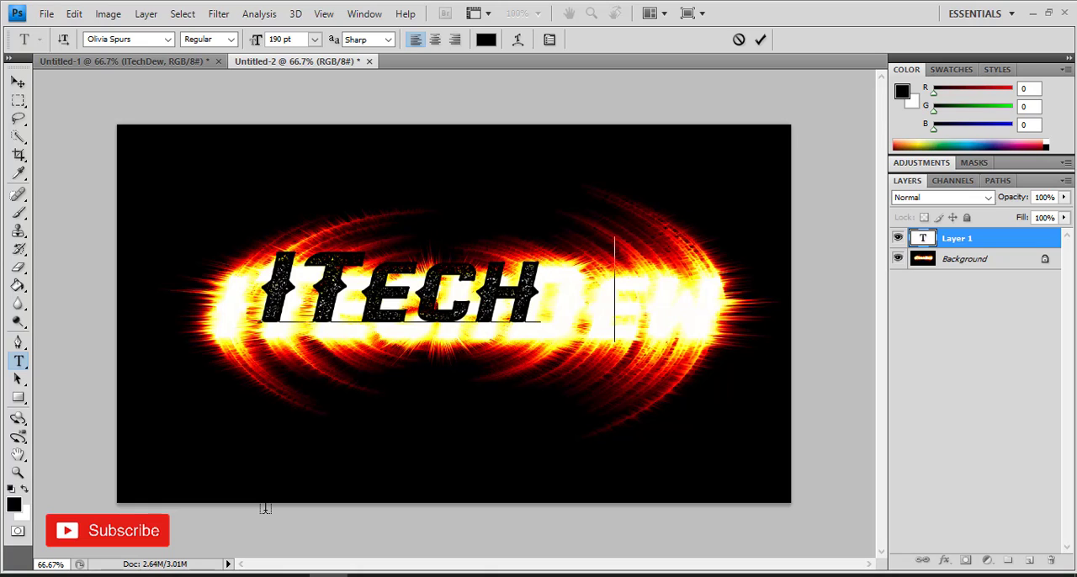
pyautogui.write('ew')
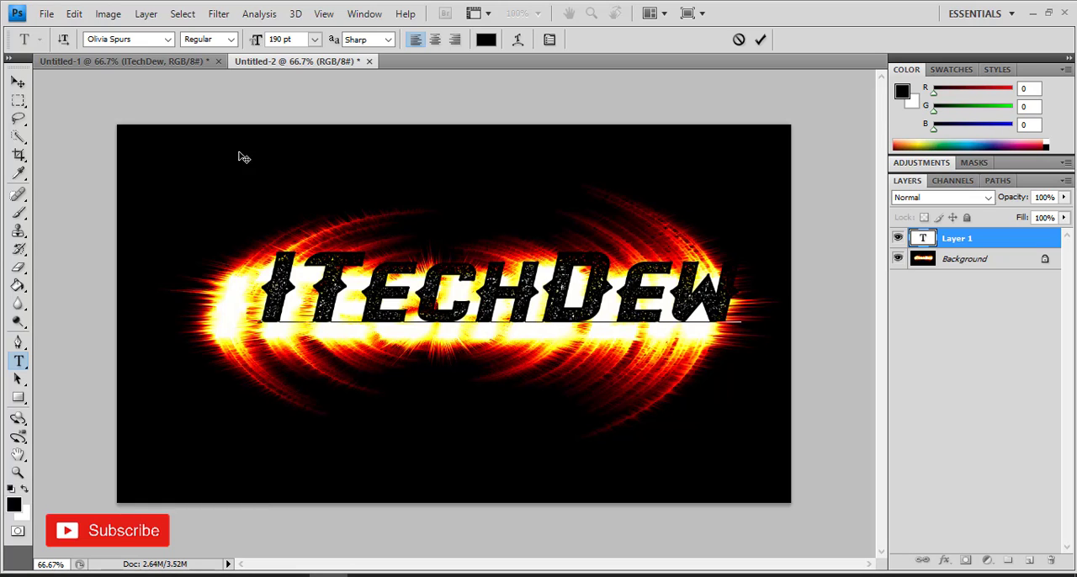
# Step: Move the ITechDew text layer so it sits centred over the fiery glow
pyautogui.click(19, 85)
pyautogui.moveTo(394, 292); pyautogui.dragTo(354, 309)
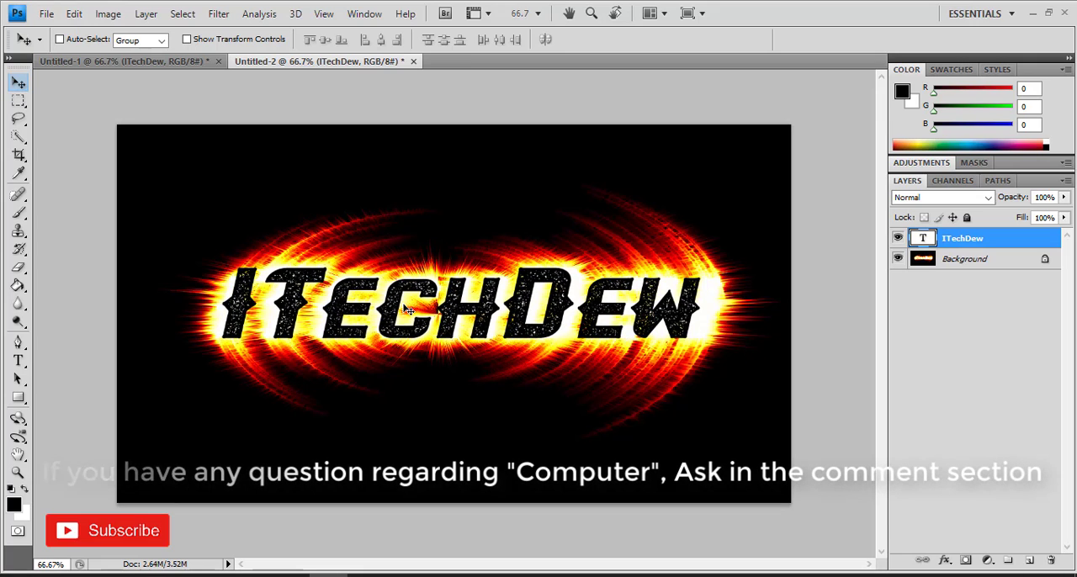
pyautogui.click(18, 360)
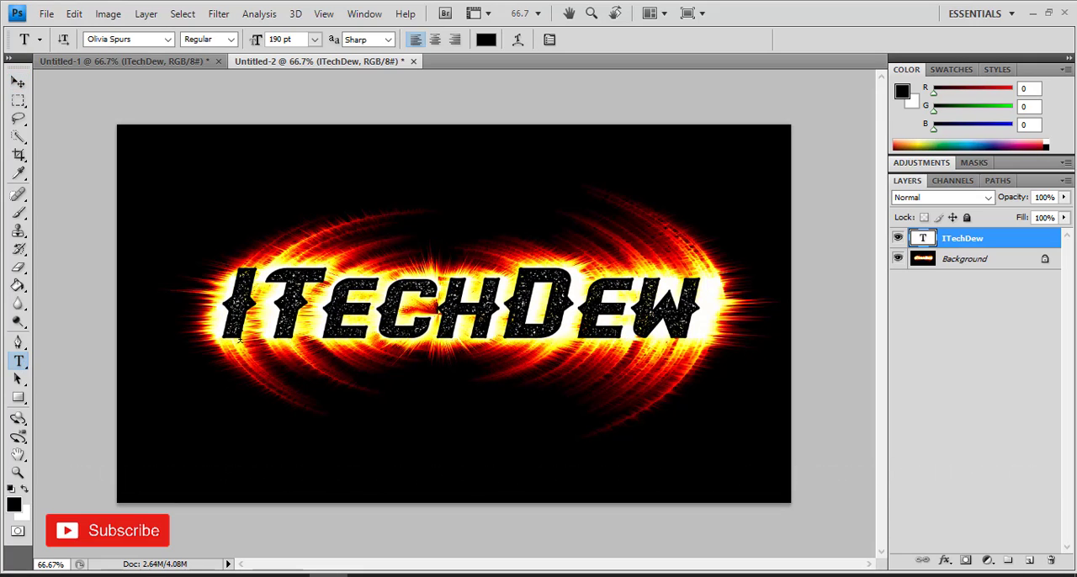
pyautogui.click(18, 81)
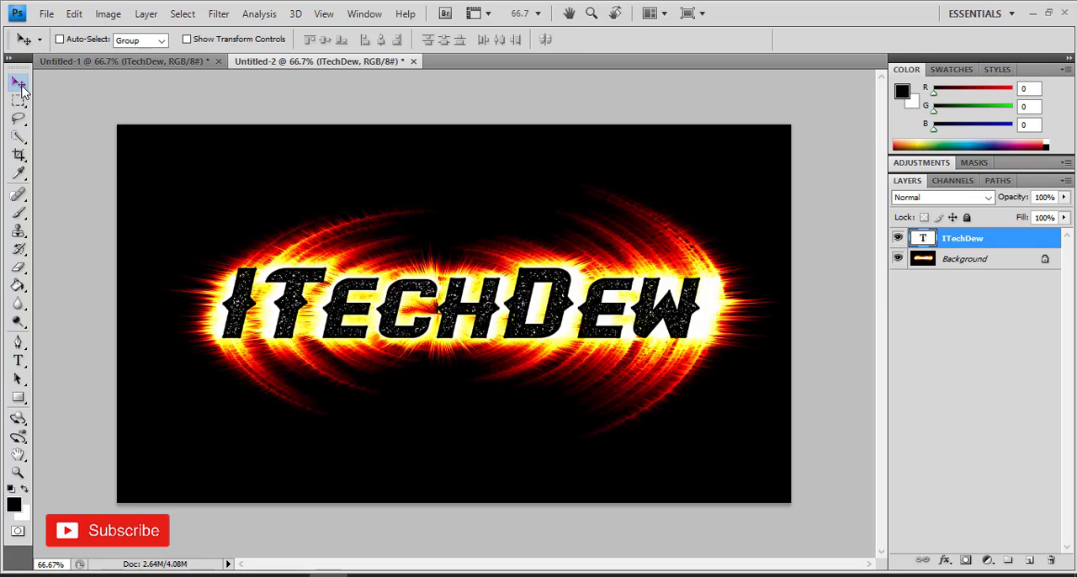
# Step: Stretch the text layer horizontally to about 103% width with Free Transform
pyautogui.hotkey('ctrl', 't')
pyautogui.moveTo(701, 307); pyautogui.dragTo(716, 307)
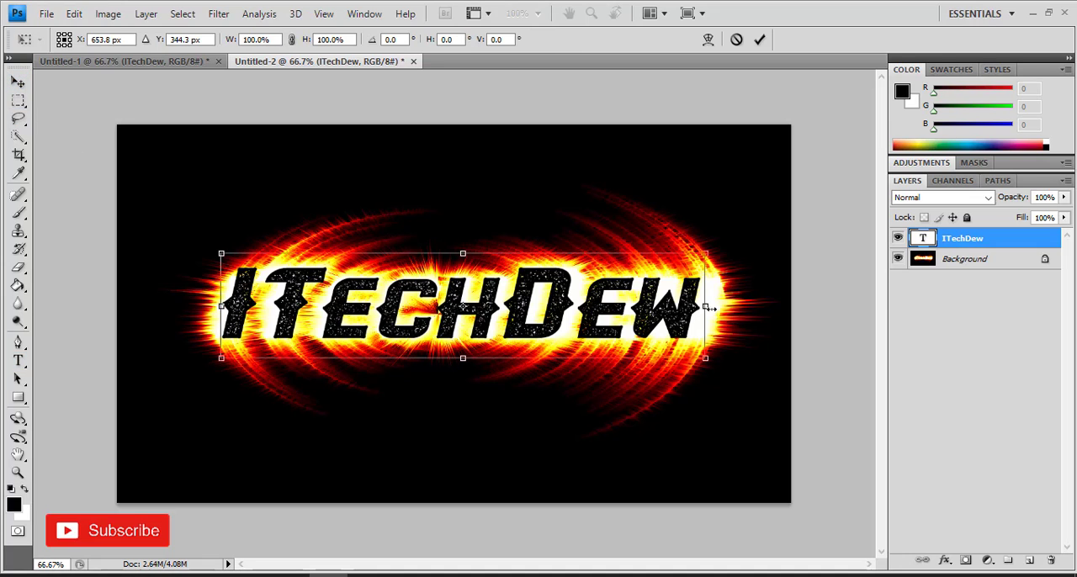
pyautogui.moveTo(647, 334); pyautogui.dragTo(619, 329)
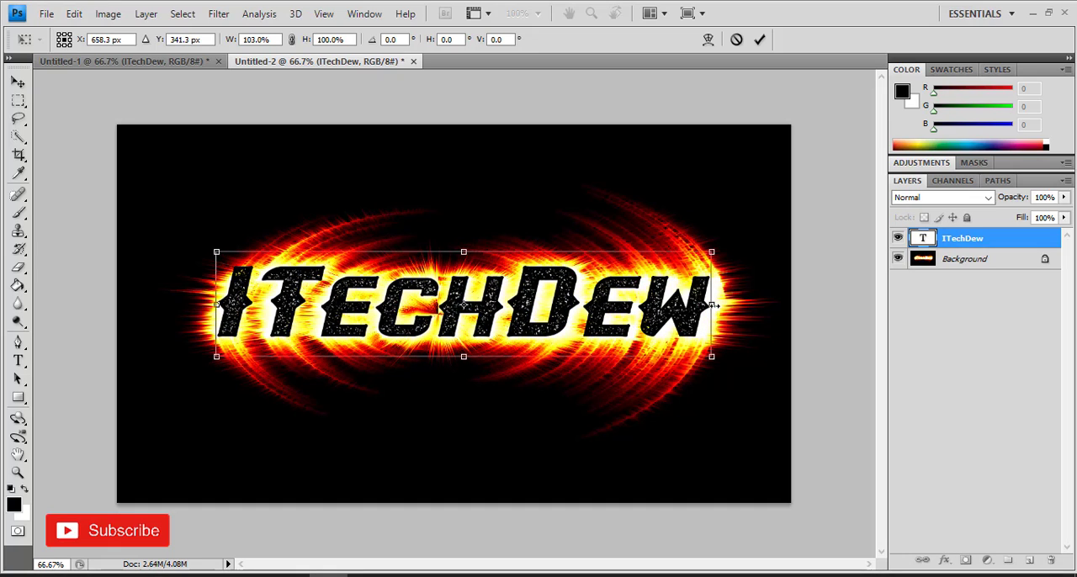
pyautogui.moveTo(712, 305); pyautogui.dragTo(719, 305)
pyautogui.press('Return')
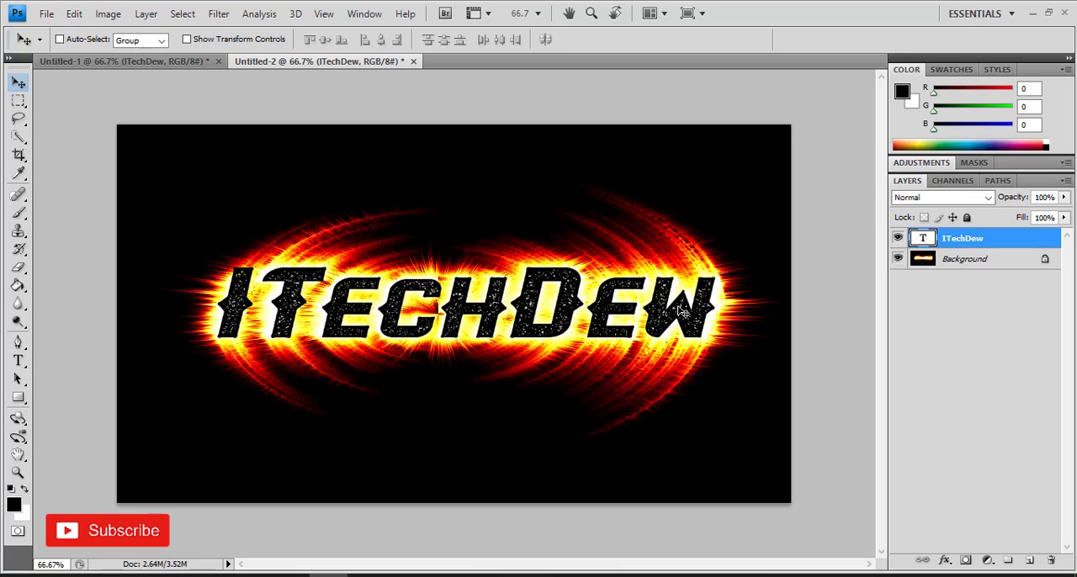
# Step: Widen the text layer slightly again to about 101% width with Free Transform
pyautogui.hotkey('ctrl', 't')
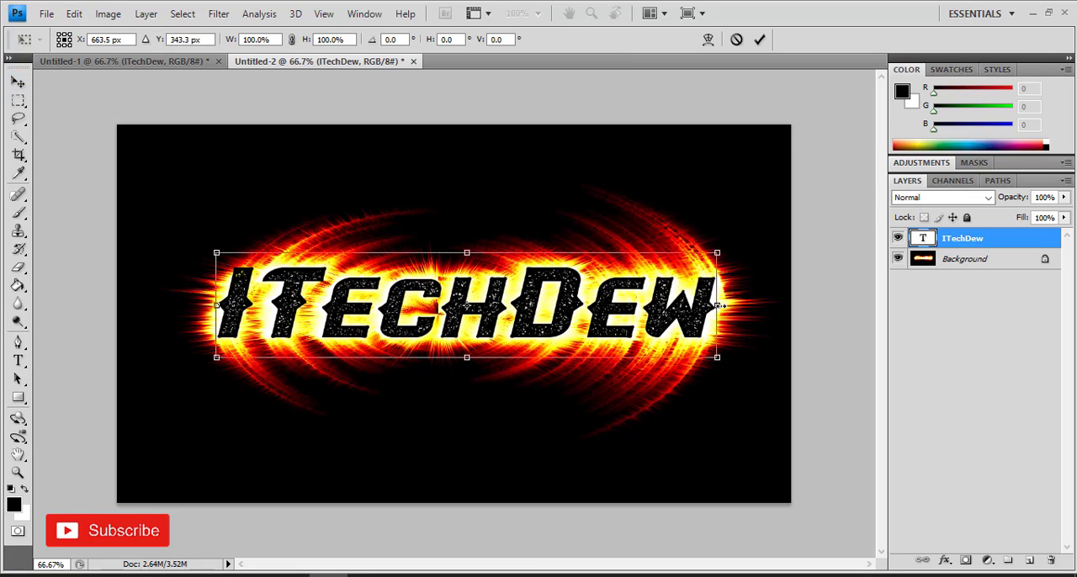
pyautogui.moveTo(720, 306); pyautogui.dragTo(725, 306)
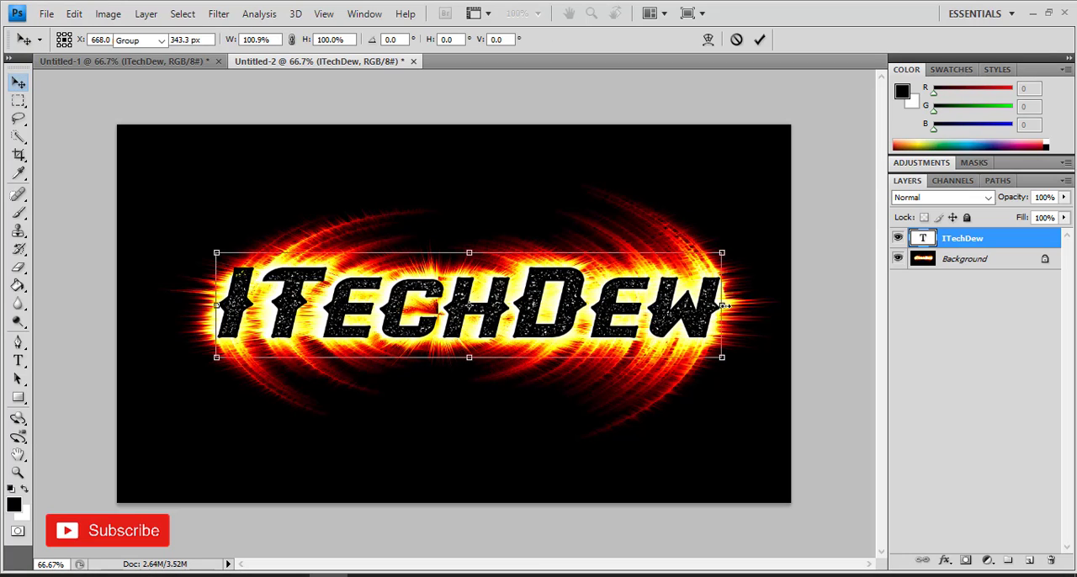
pyautogui.press('Return')
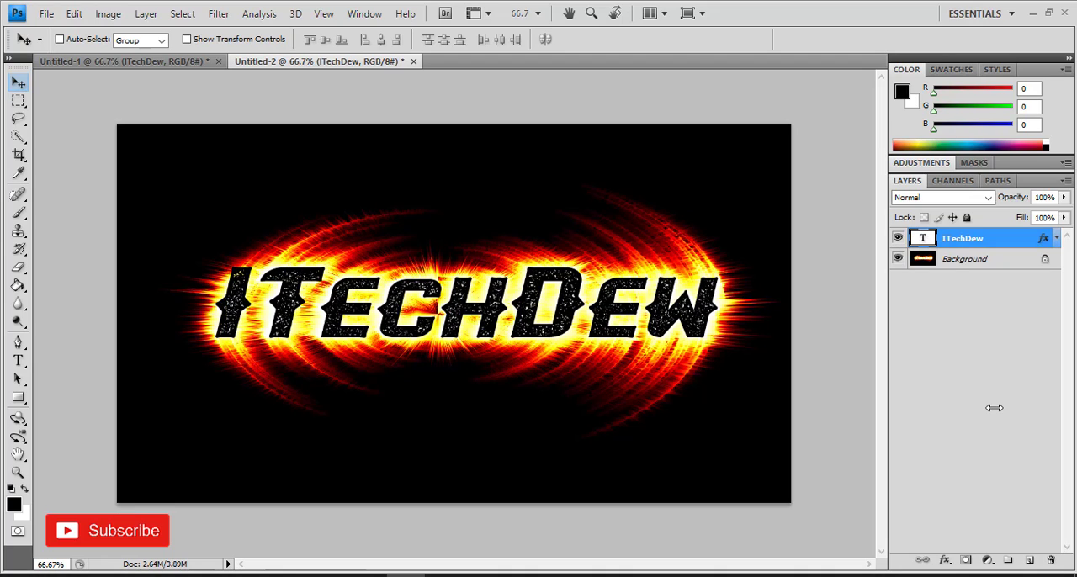
# Step: Add an Outer Glow layer style to the ITechDew text layer and set its glow color to pure red ff0000
pyautogui.rightClick(930, 240)
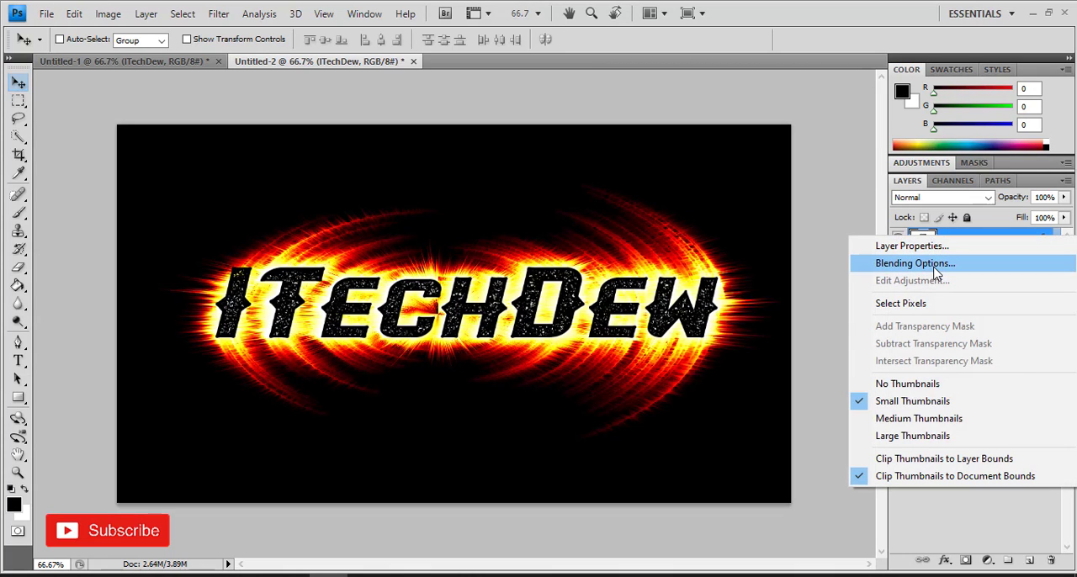
pyautogui.click(935, 272)
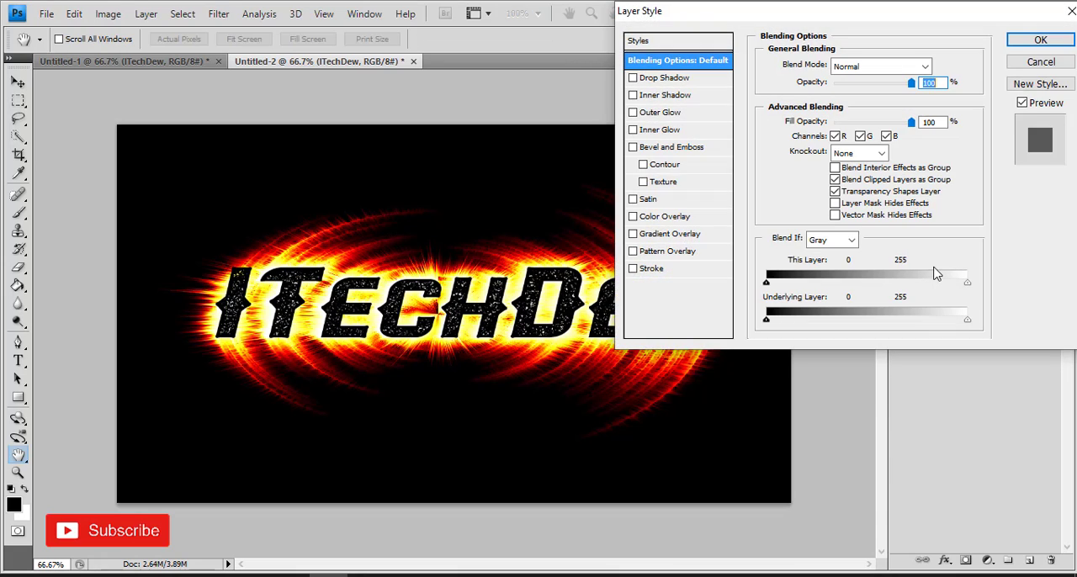
pyautogui.click(695, 121)
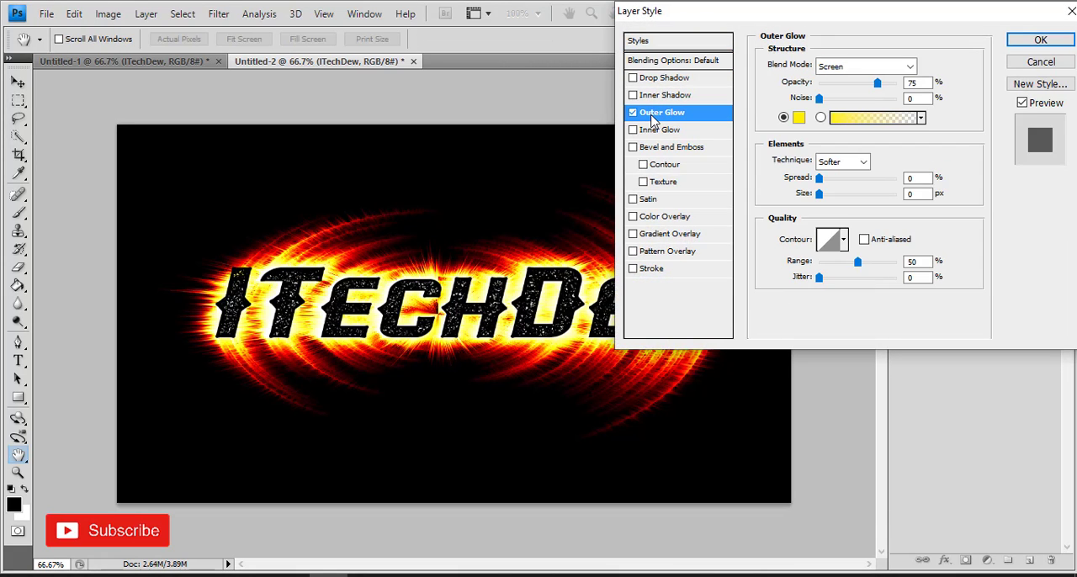
pyautogui.click(797, 119)
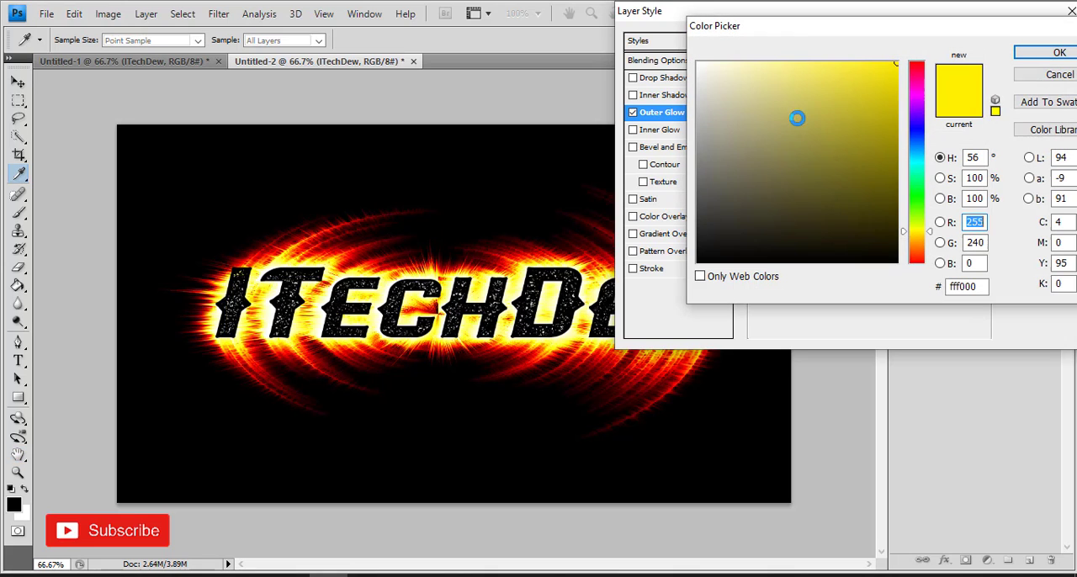
pyautogui.moveTo(914, 74); pyautogui.dragTo(914, 61)
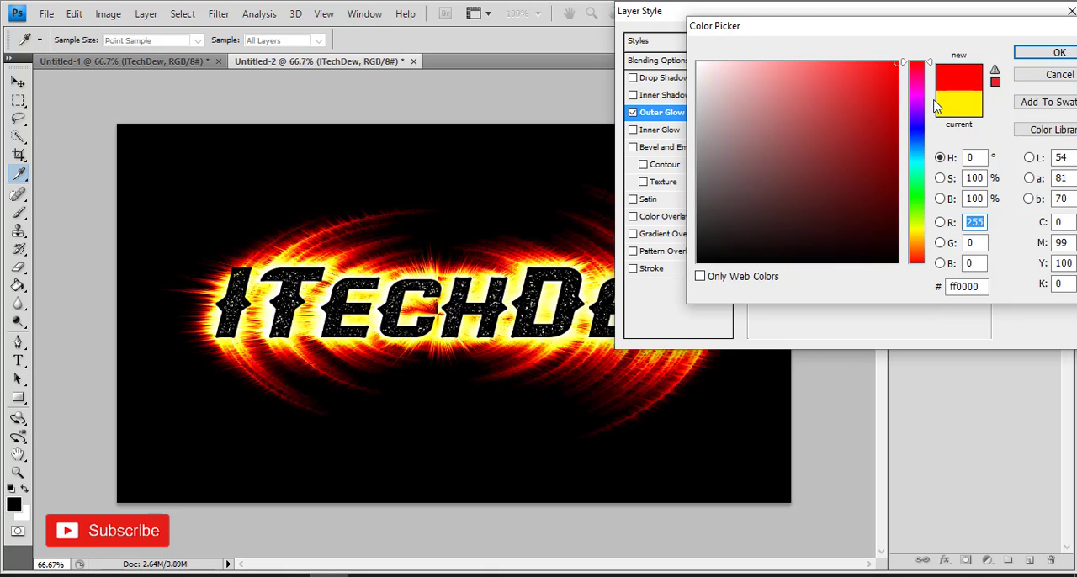
pyautogui.click(1045, 55)
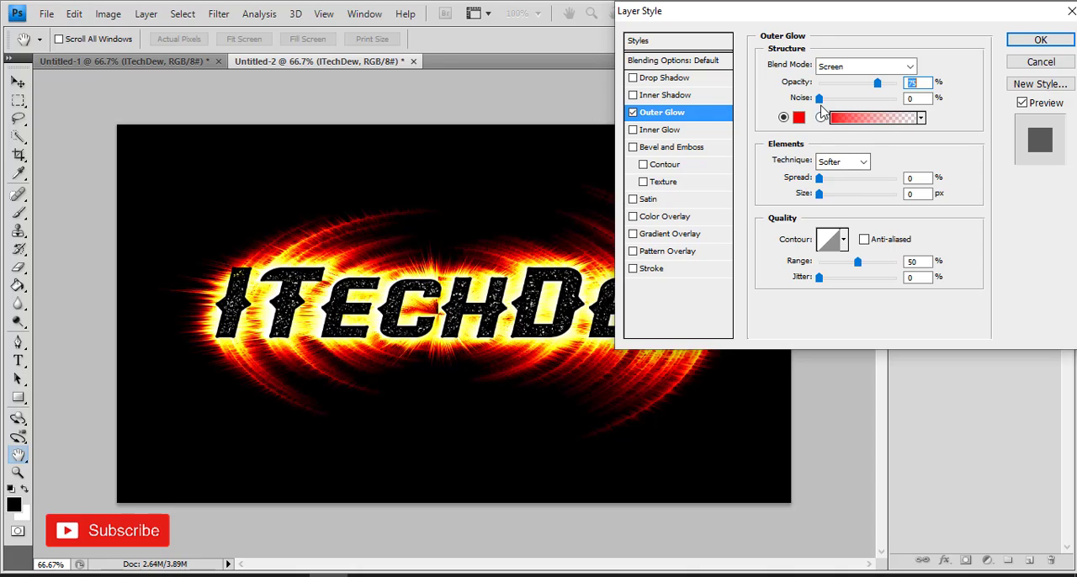
# Step: Set the Outer Glow noise to 39%, spread to 2% and size to 250 px, and apply the layer style
pyautogui.moveTo(820, 101); pyautogui.dragTo(849, 101)
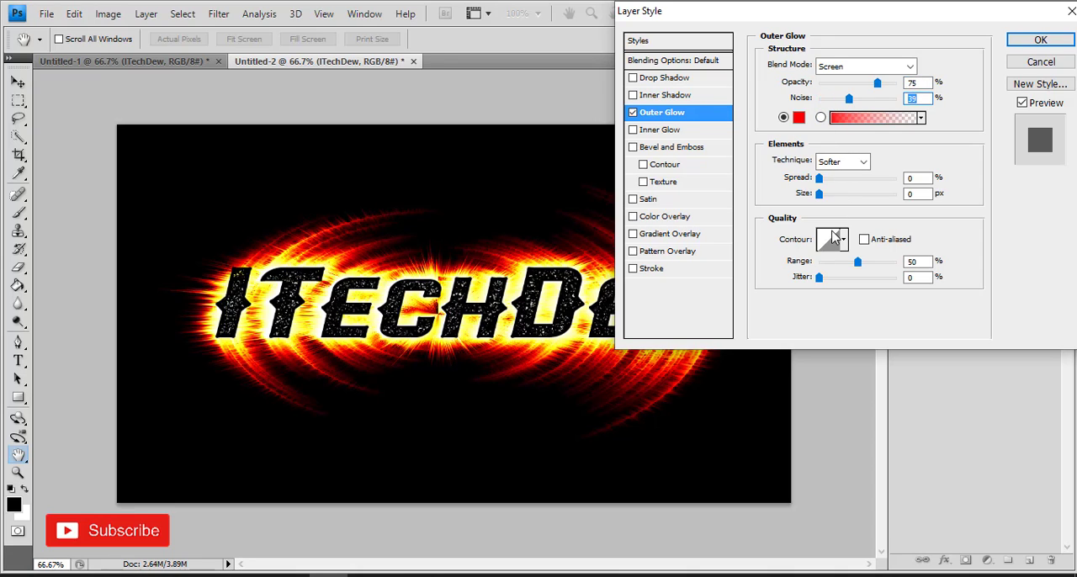
pyautogui.moveTo(918, 179); pyautogui.dragTo(883, 182)
pyautogui.moveTo(817, 195); pyautogui.dragTo(917, 206)
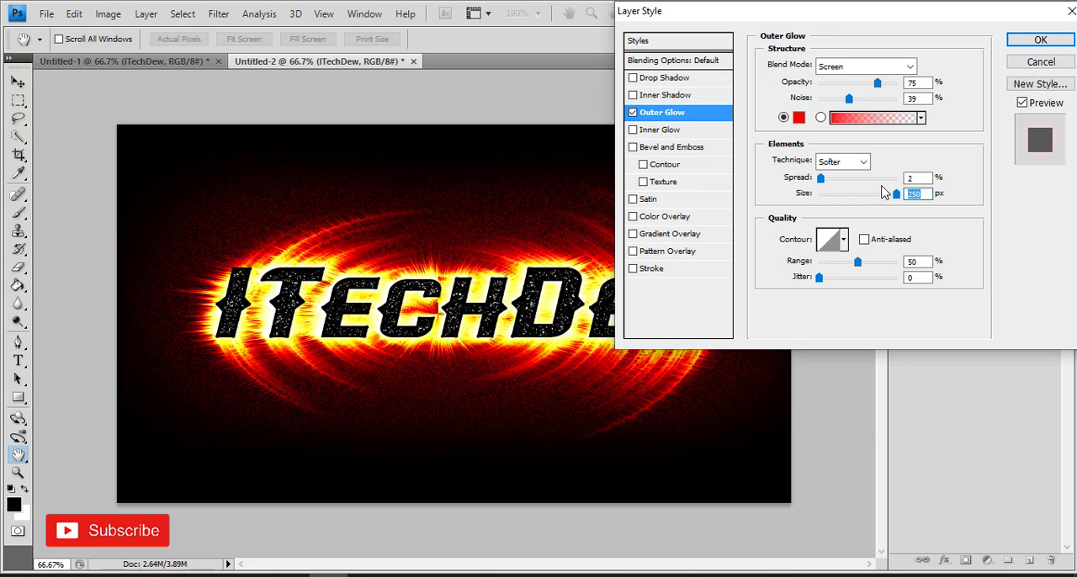
pyautogui.moveTo(851, 106)
pyautogui.mouseDown()
pyautogui.moveTo(875, 105)
pyautogui.moveTo(859, 106)
pyautogui.mouseUp()
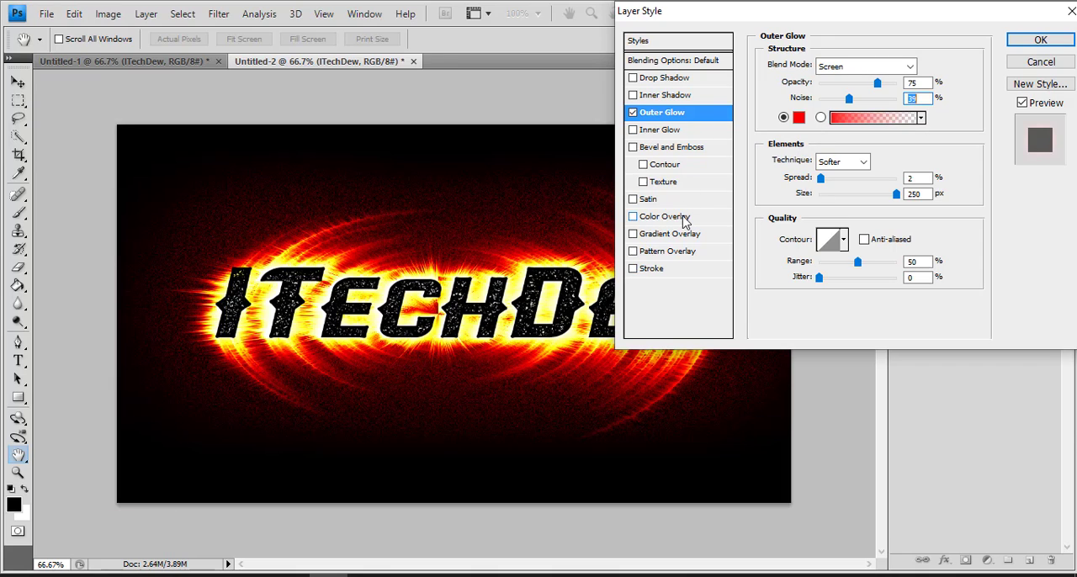
pyautogui.click(1026, 44)
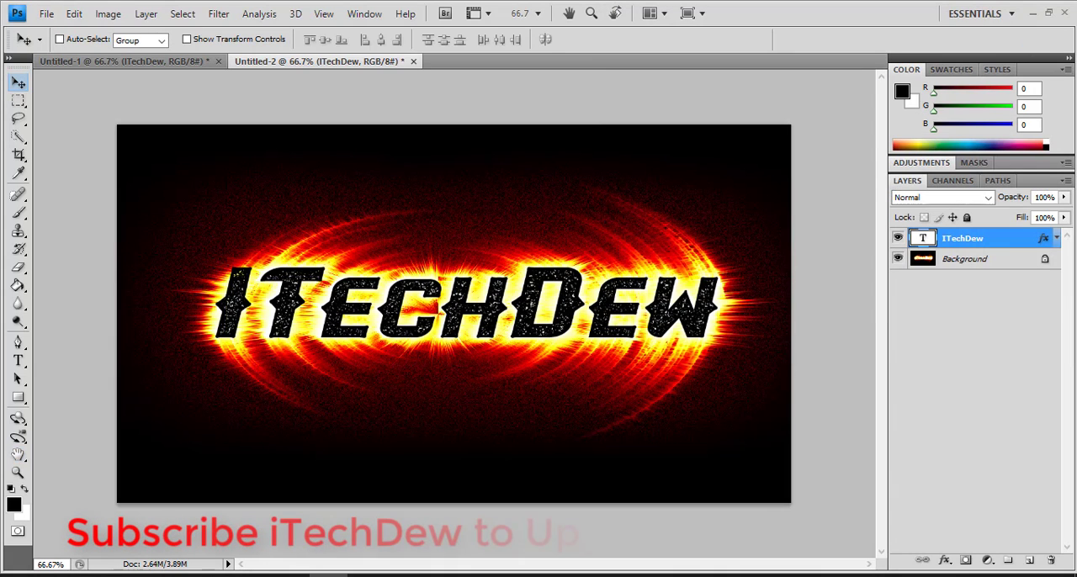